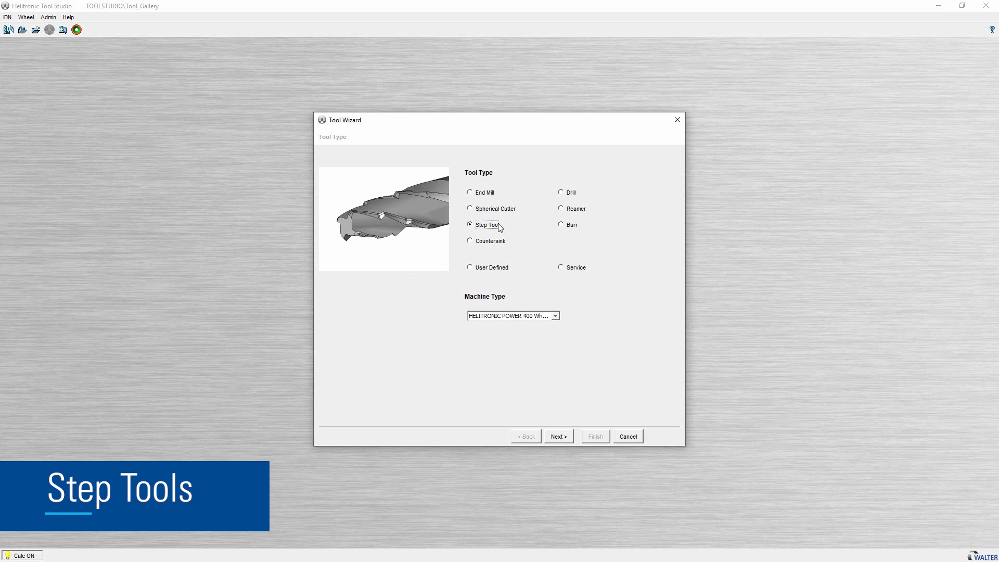
- Define the step tool with a Drill endface, Standard drill point and two teeth, keeping the right-hand carbide properties
left_click(564, 438)
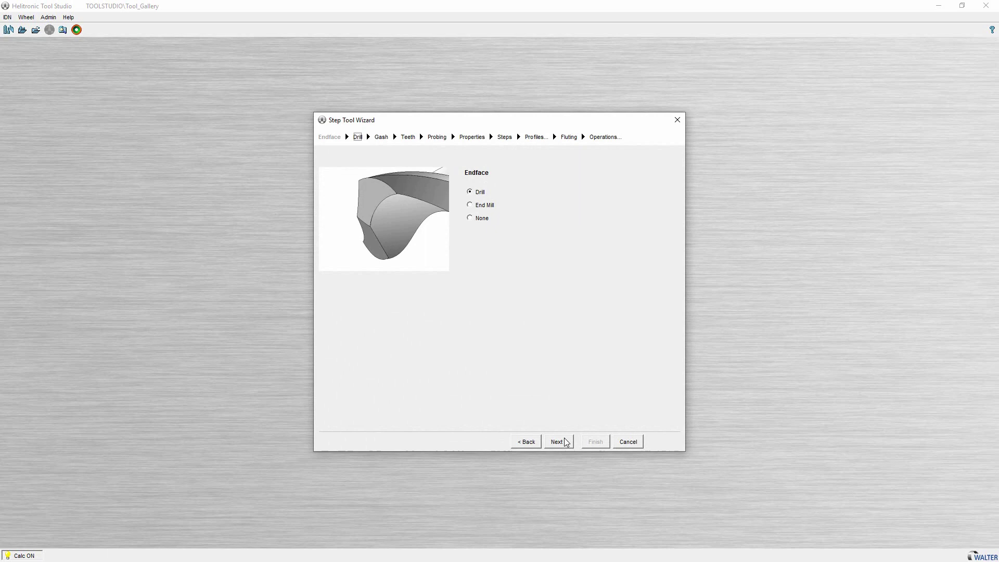
left_click(566, 443)
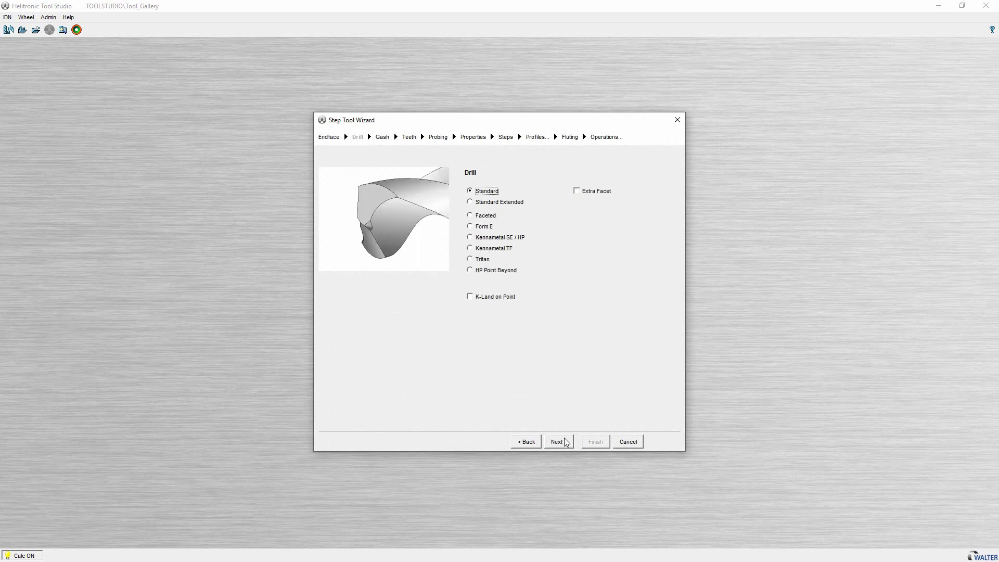
left_click(566, 443)
left_click(566, 442)
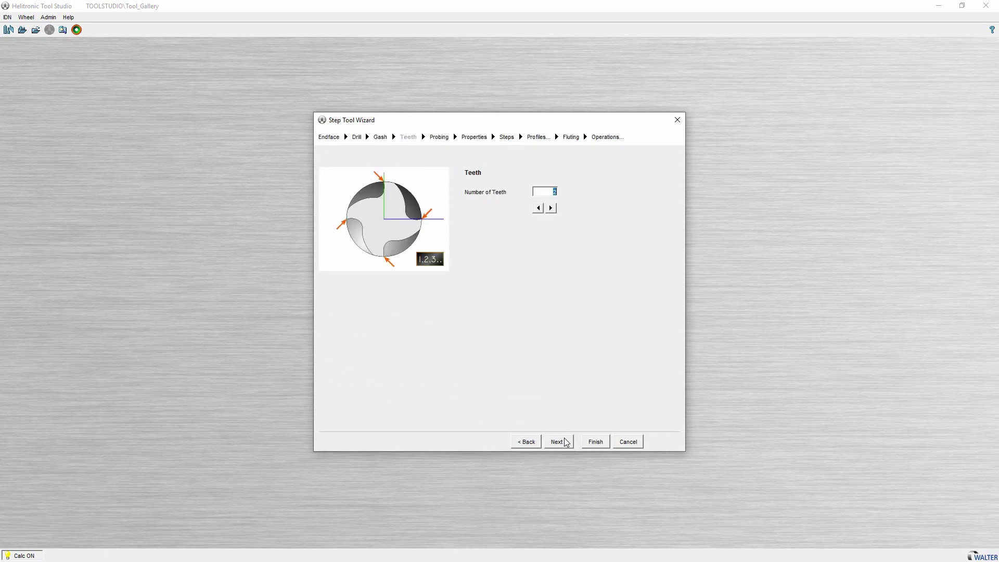
left_click(566, 443)
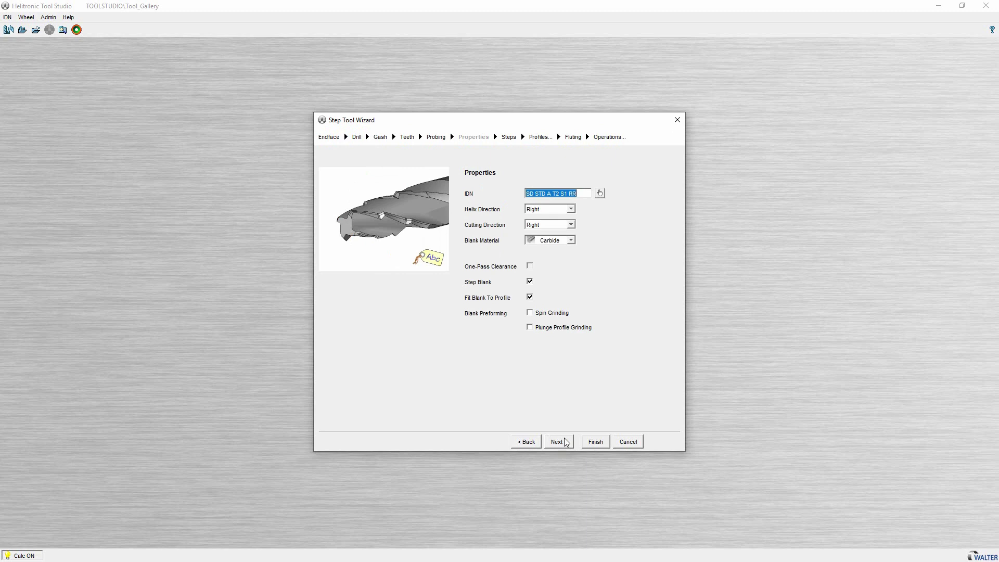
left_click(566, 442)
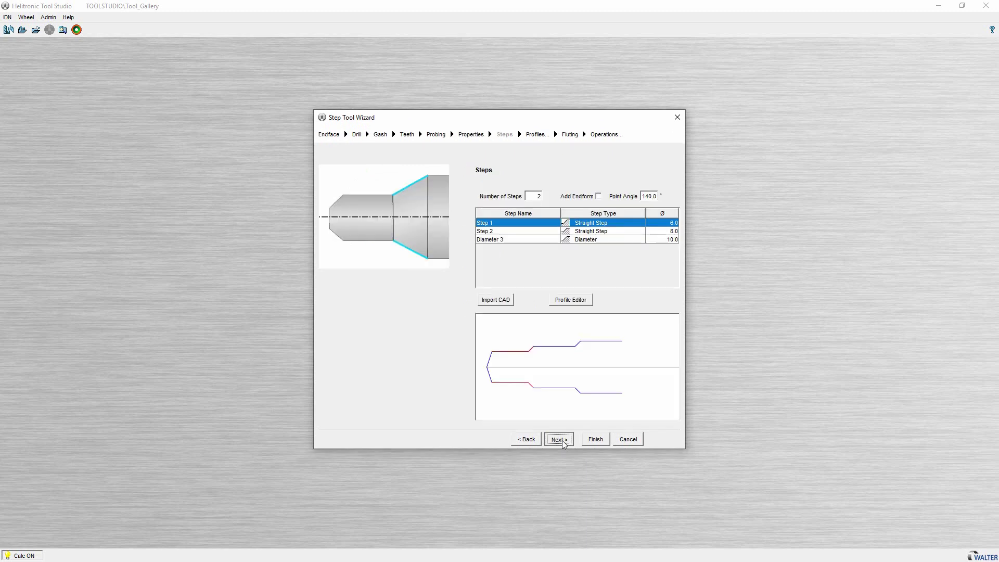
- Define two straight steps with diameters of 6, 8 and 10 mm, and assign Subland + Flute to diameter 2
left_click(562, 440)
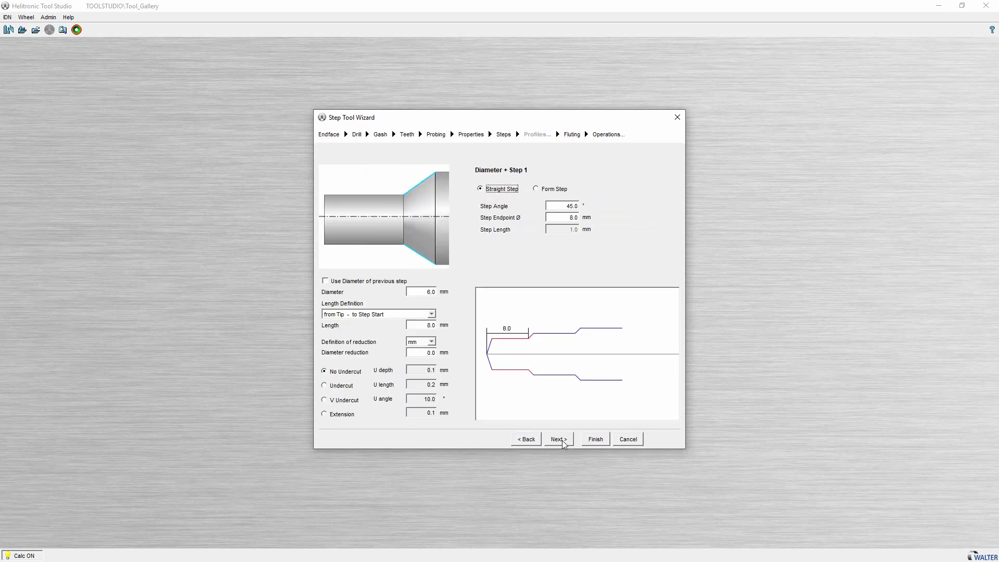
left_click(562, 441)
left_click(562, 440)
left_click(563, 440)
left_click(553, 335)
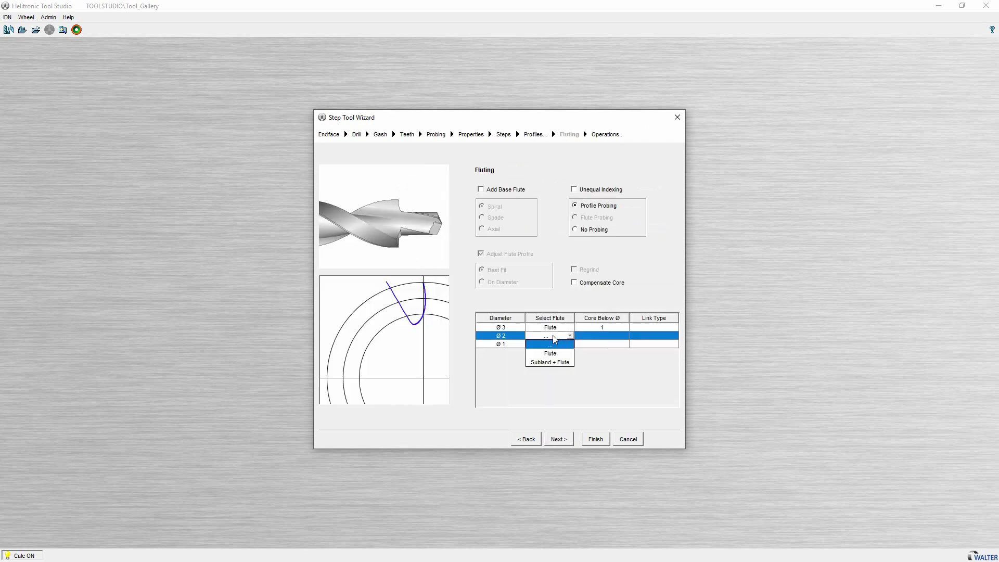
left_click(557, 358)
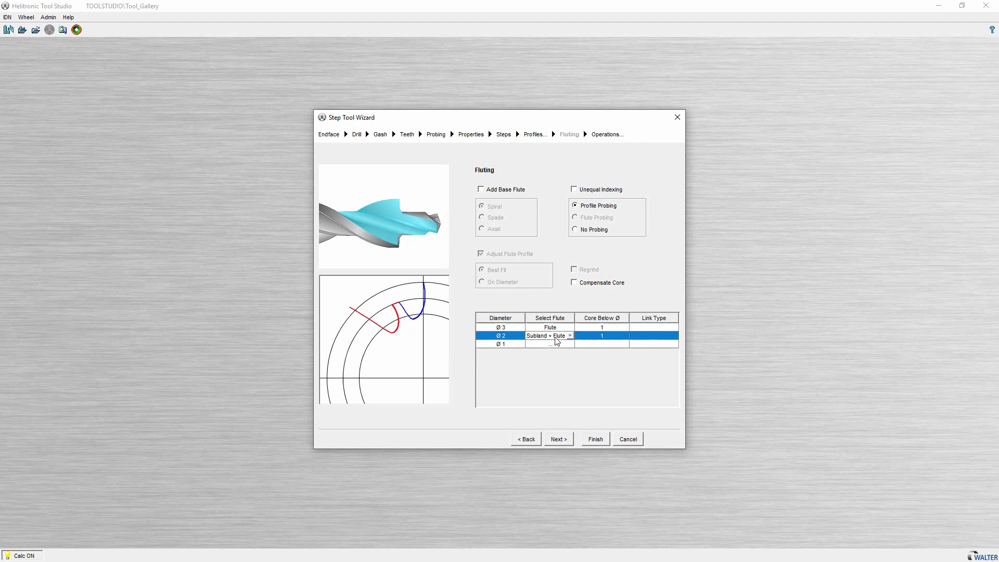
- Keep 1st and 2nd Clearance with Facets on Step for step 1 and generate the step tool
left_click(560, 440)
left_click(563, 440)
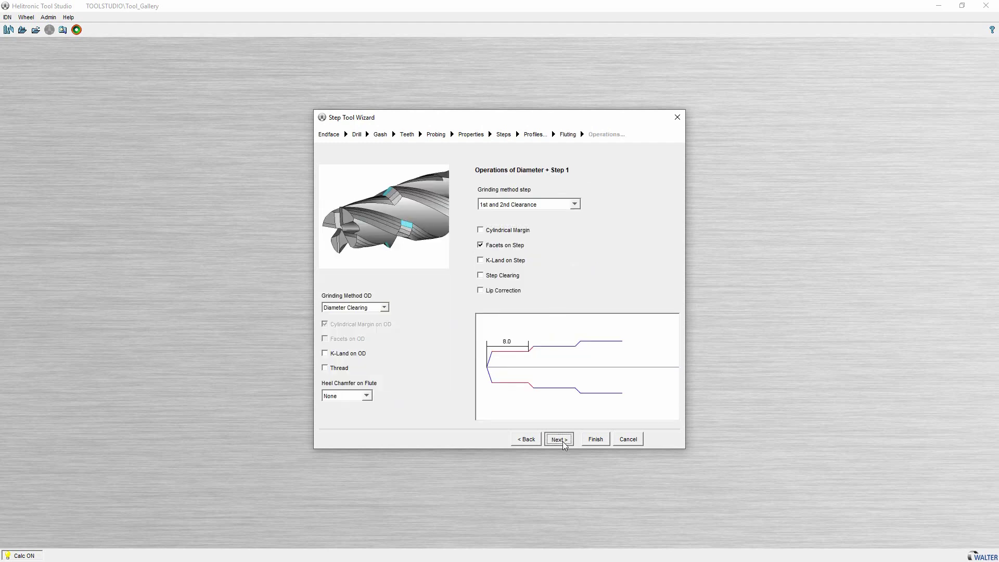
left_click(563, 440)
left_click(595, 438)
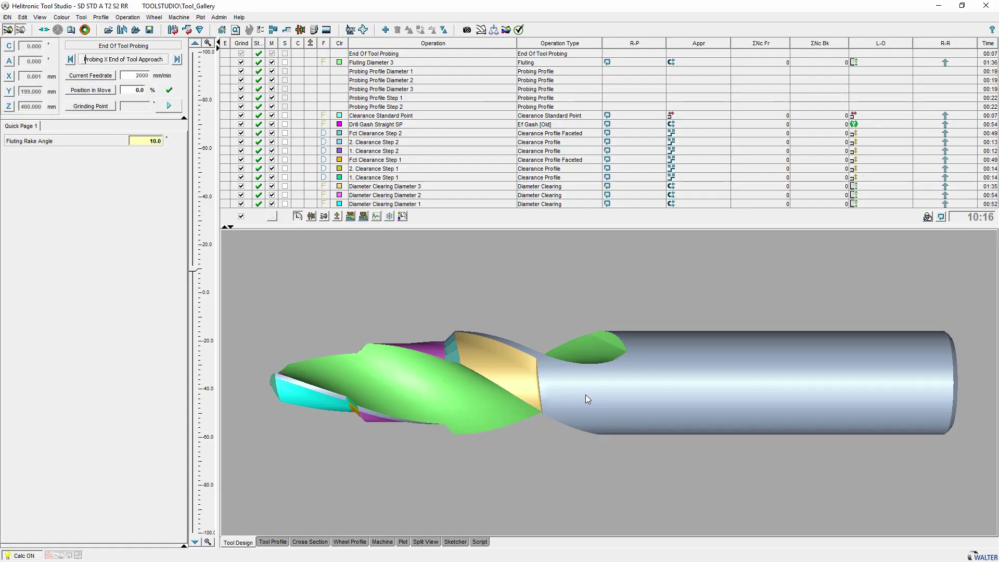
key("f")
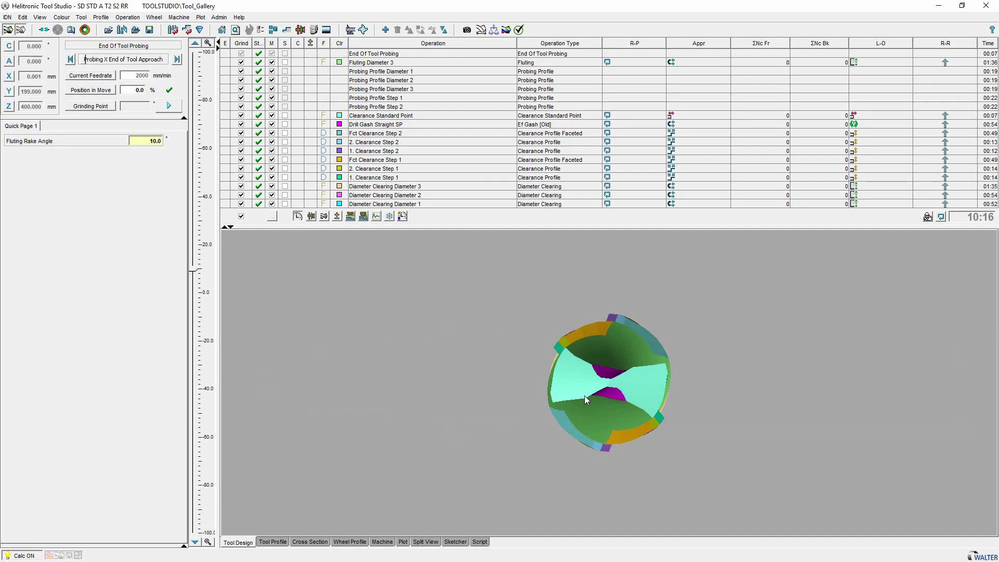
key("i")
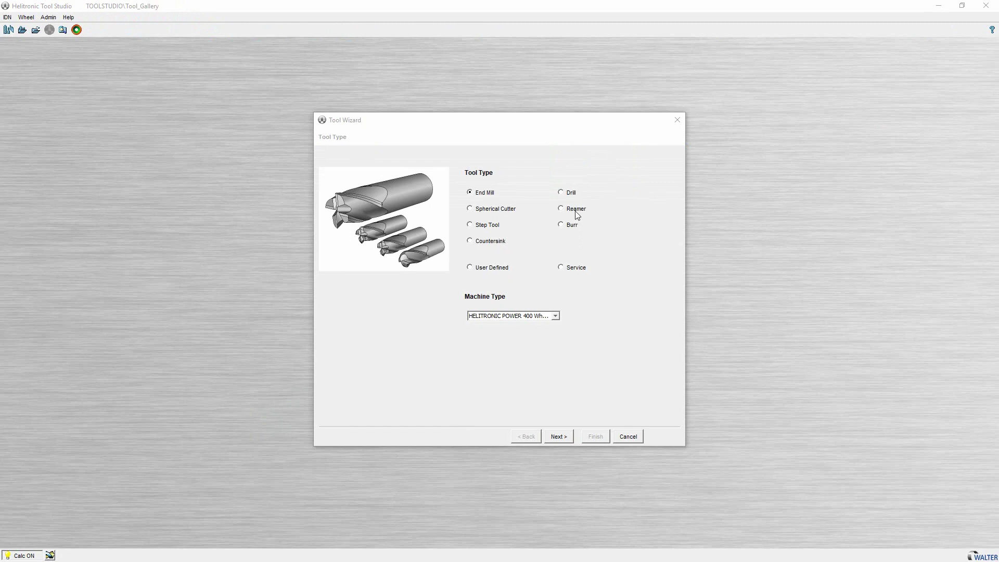
- Start a new reamer for Production and choose Two Taper Lead as its taper lead
left_click(575, 208)
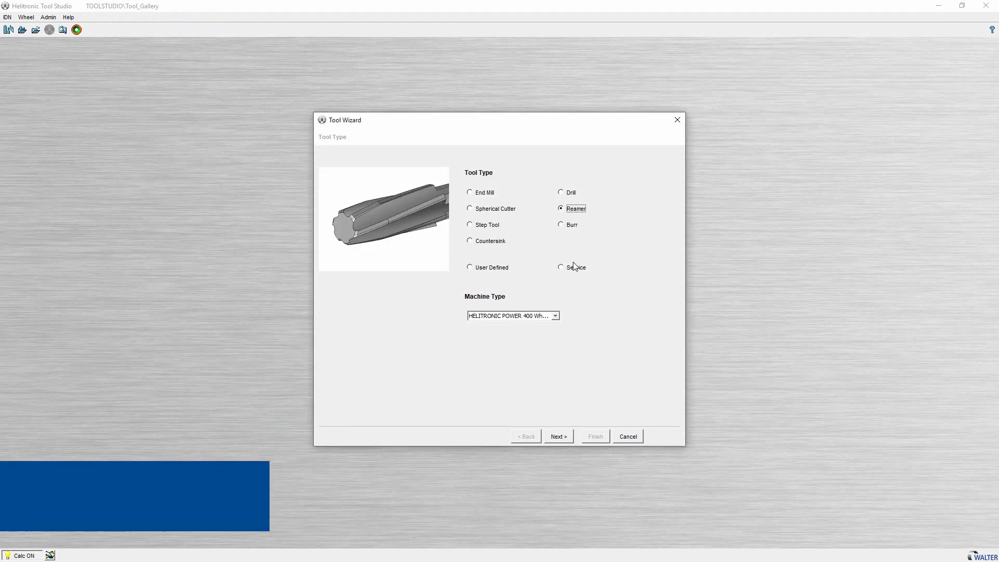
left_click(563, 436)
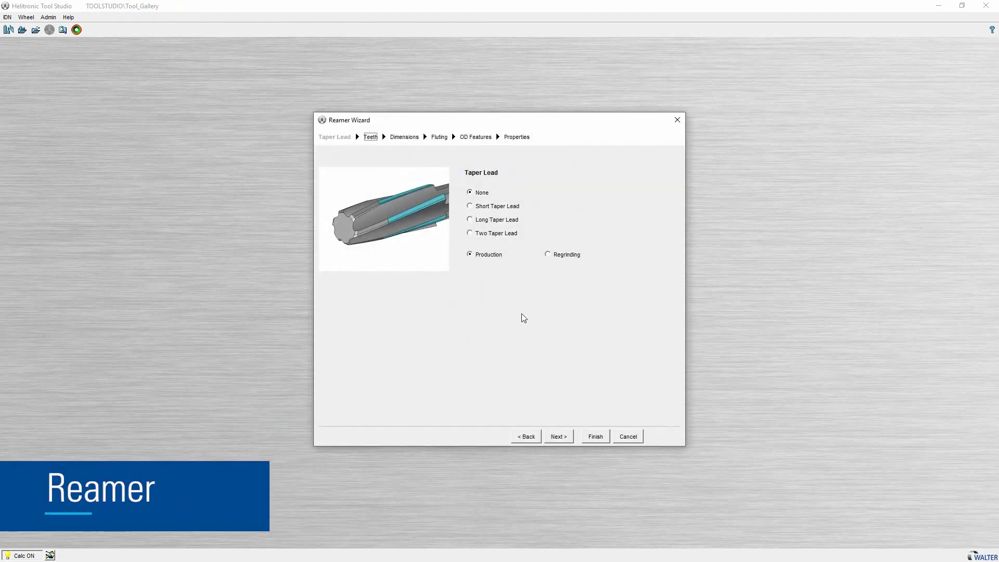
left_click(507, 207)
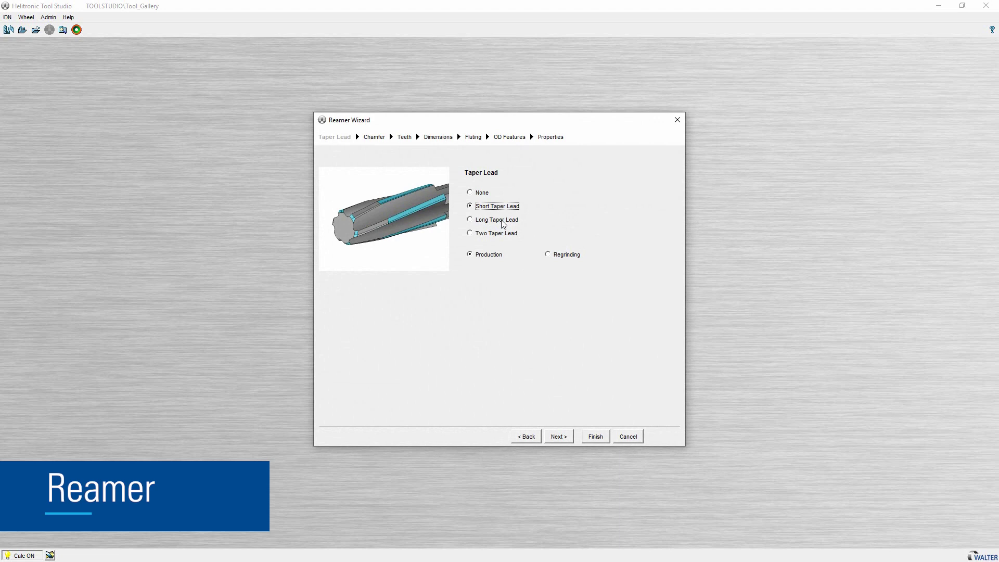
left_click(503, 219)
left_click(500, 238)
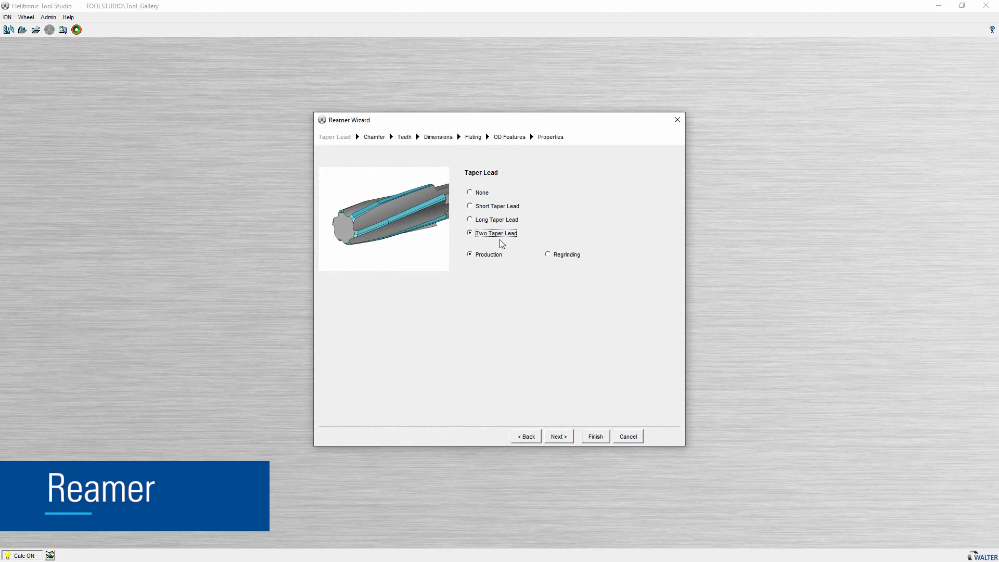
- Generate the reamer with the preset chamfer, teeth, dimensions and fluting, and with No Features on the OD
left_click(559, 437)
left_click(559, 437)
left_click(559, 437)
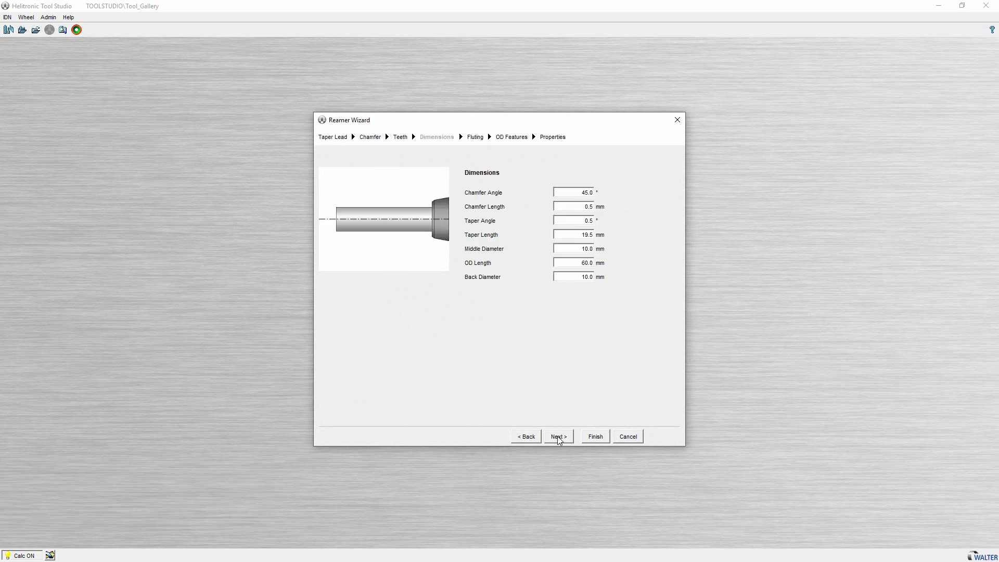
left_click(559, 437)
left_click(559, 437)
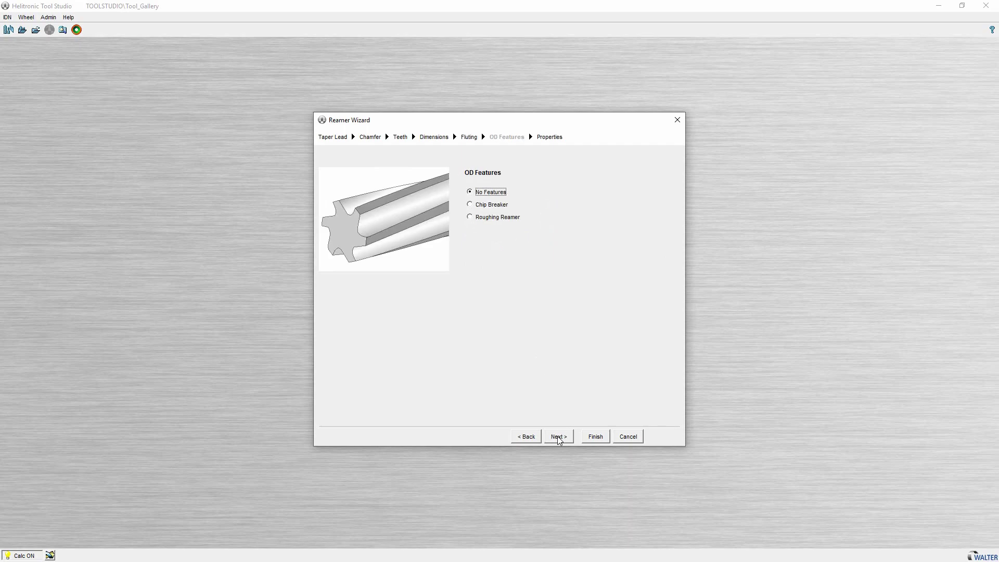
left_click(559, 437)
left_click(601, 437)
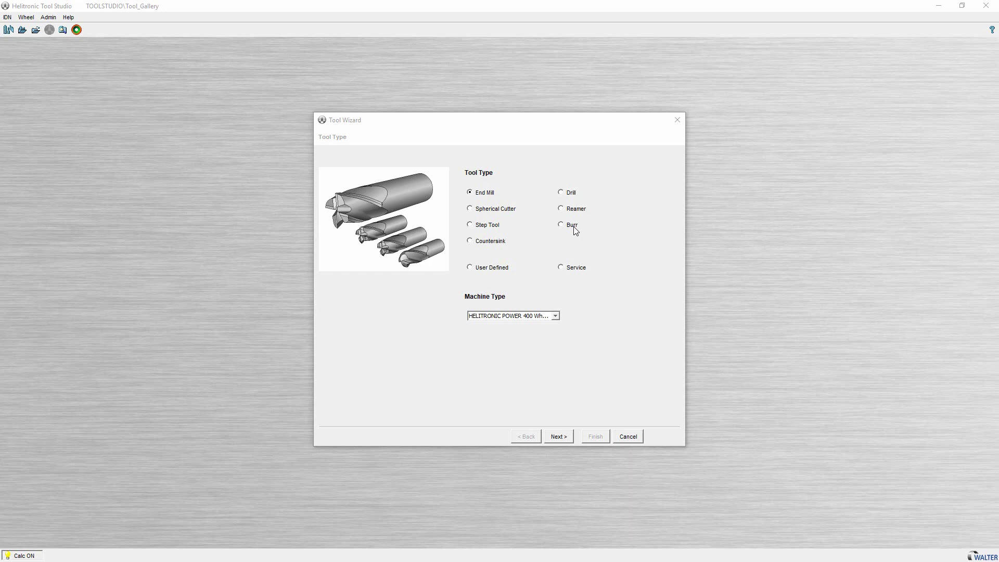
- Start a new burr and choose Form D as the burr type
left_click(576, 230)
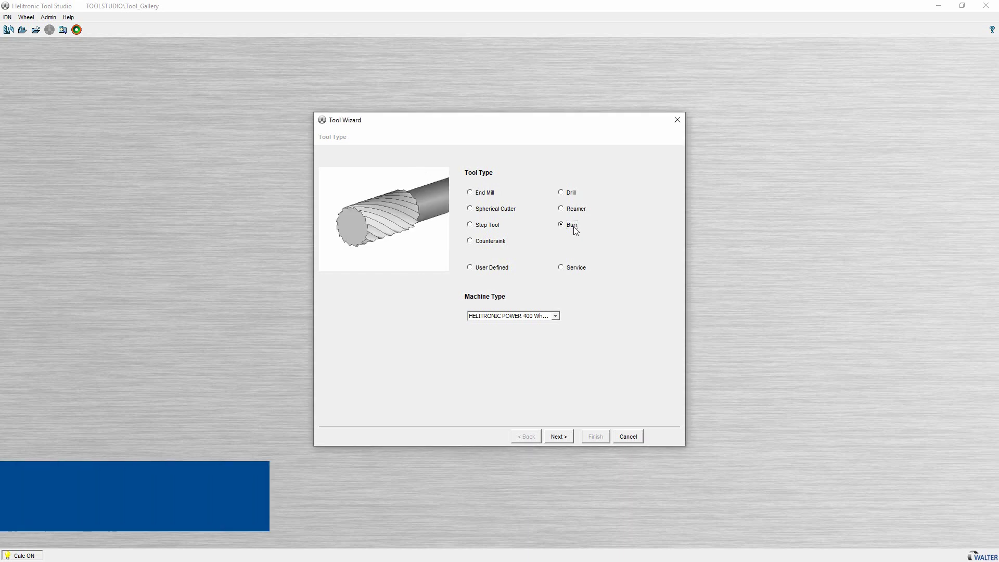
left_click(558, 437)
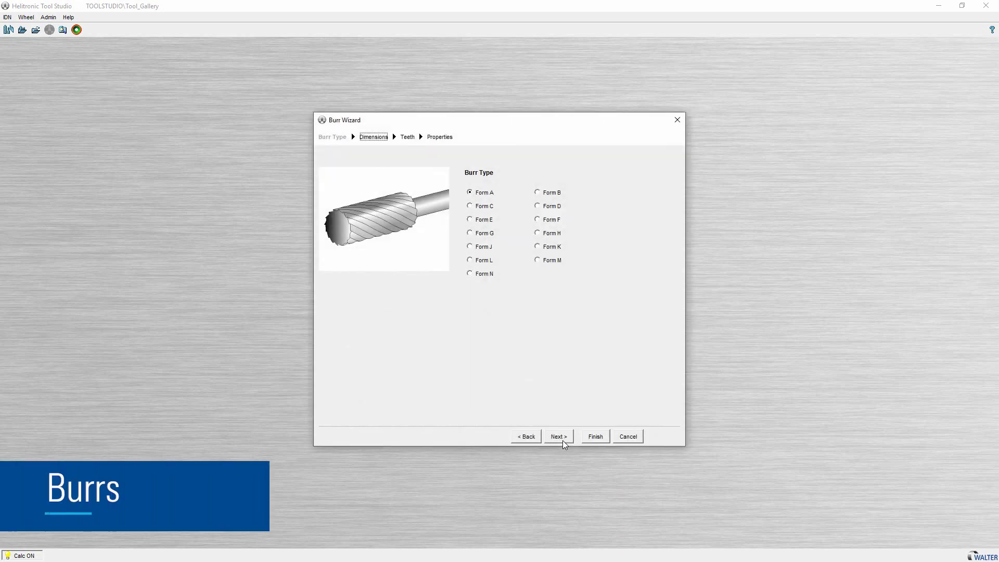
left_click(554, 194)
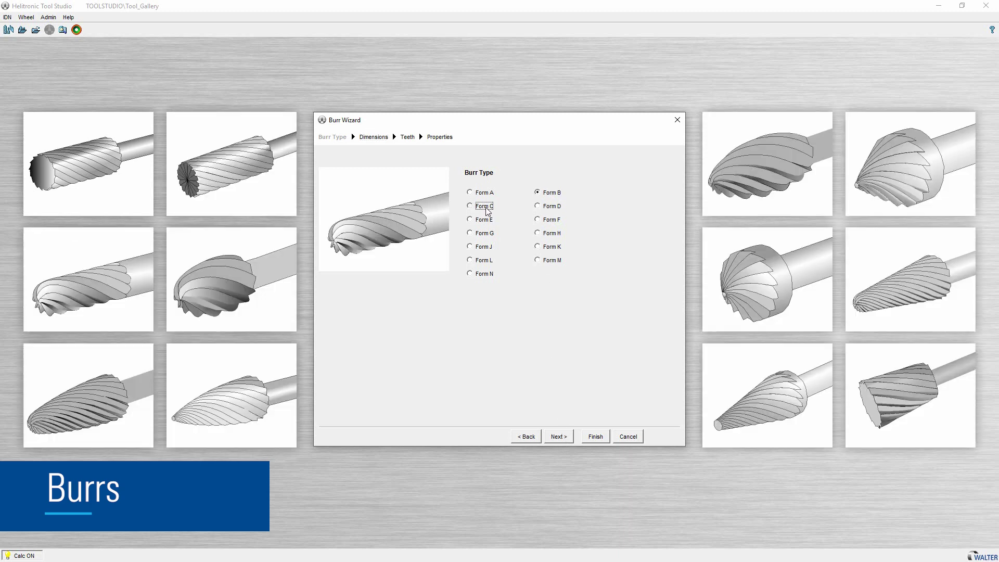
left_click(558, 209)
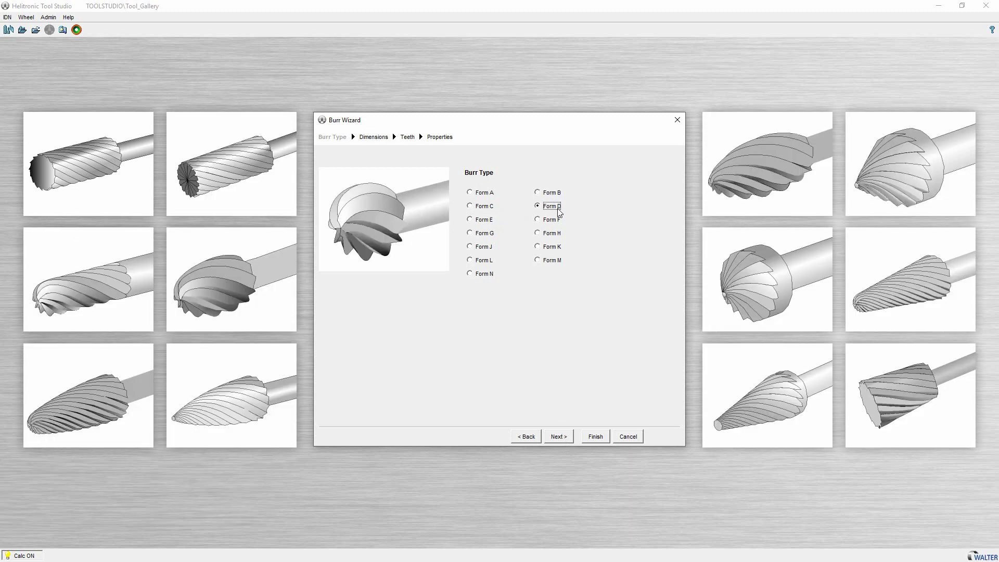
- Generate the Series 1 burr with a 6.35 mm tool diameter, 4.775 mm cutting length and right-hand carbide properties
left_click(566, 442)
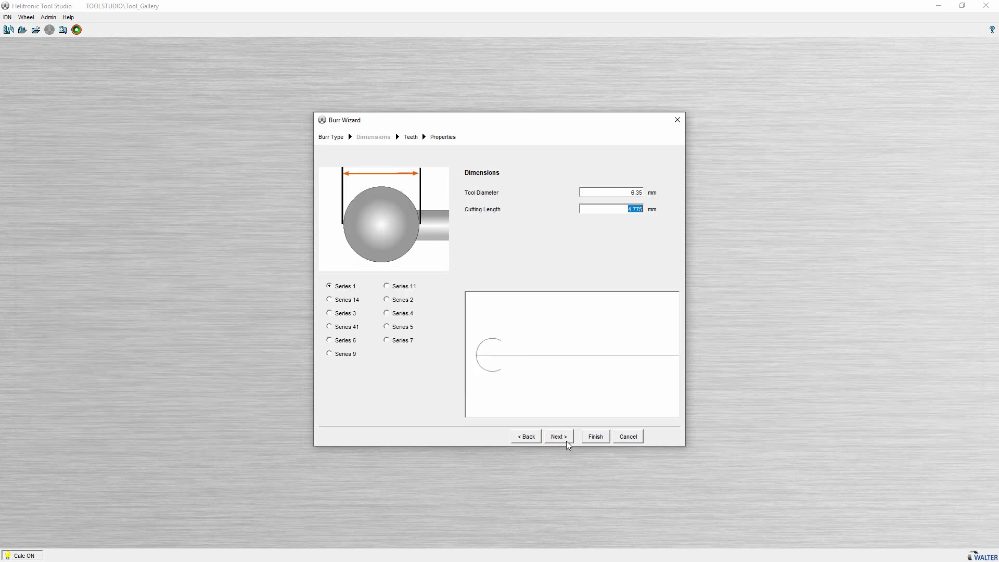
left_click(567, 442)
left_click(567, 441)
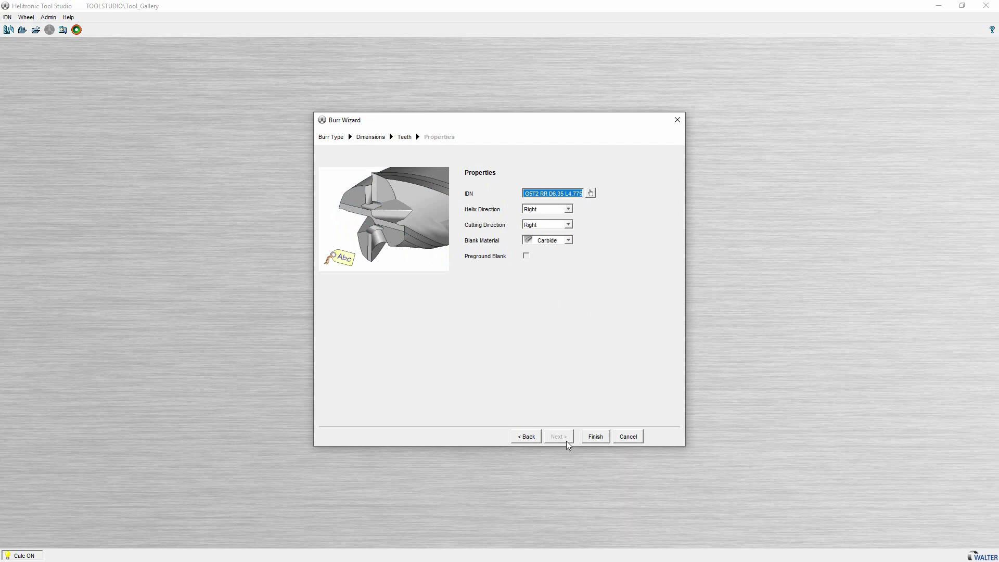
left_click(593, 438)
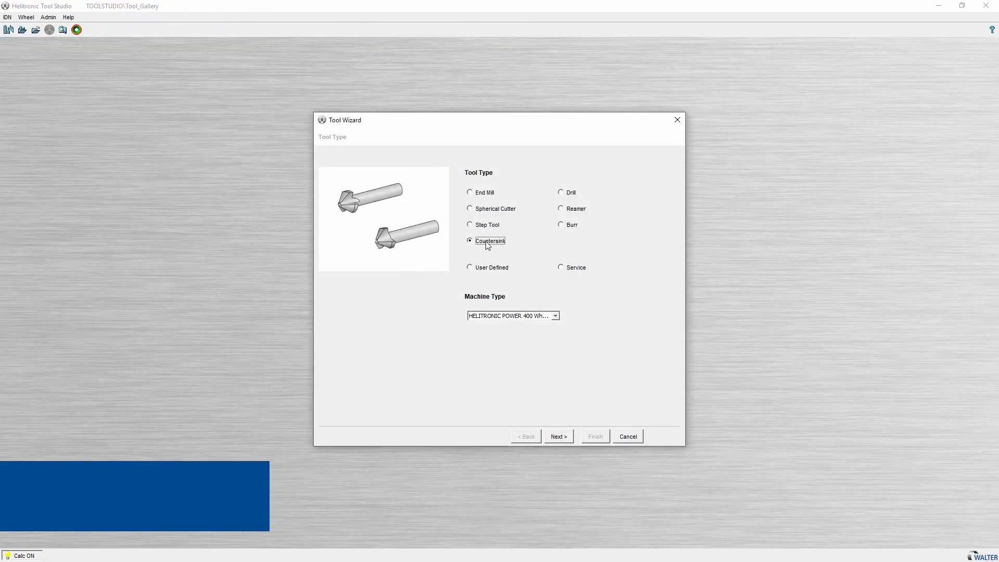
- Define a new countersink with Fan Gash geometry, a 90° point angle and a 20 mm tool diameter
left_click(559, 436)
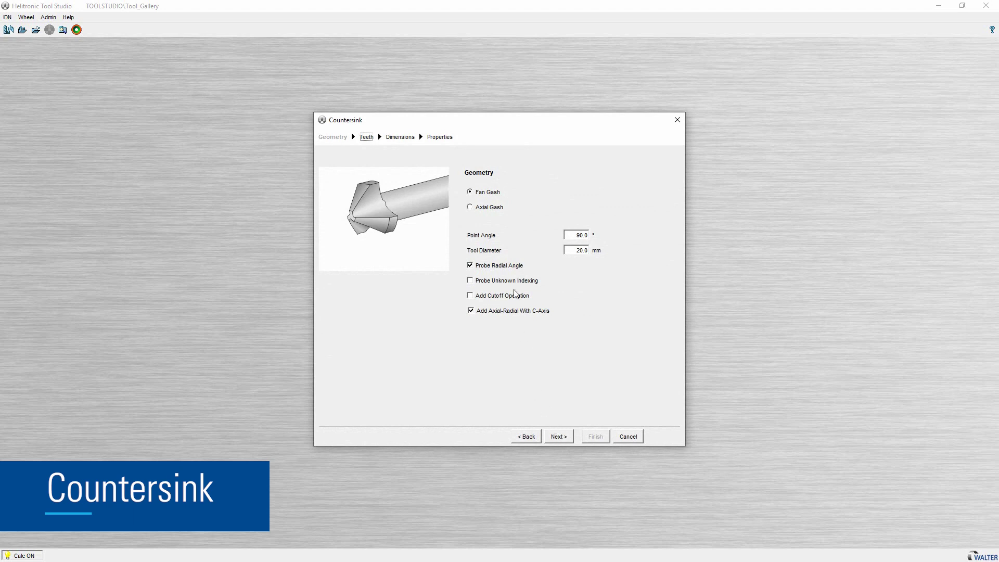
left_click(490, 208)
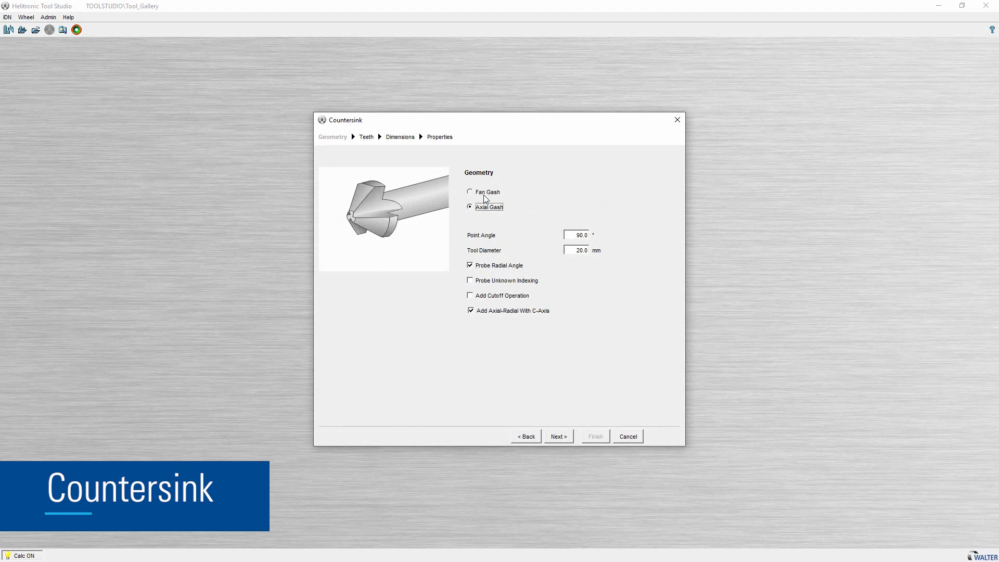
left_click(487, 193)
left_click(561, 441)
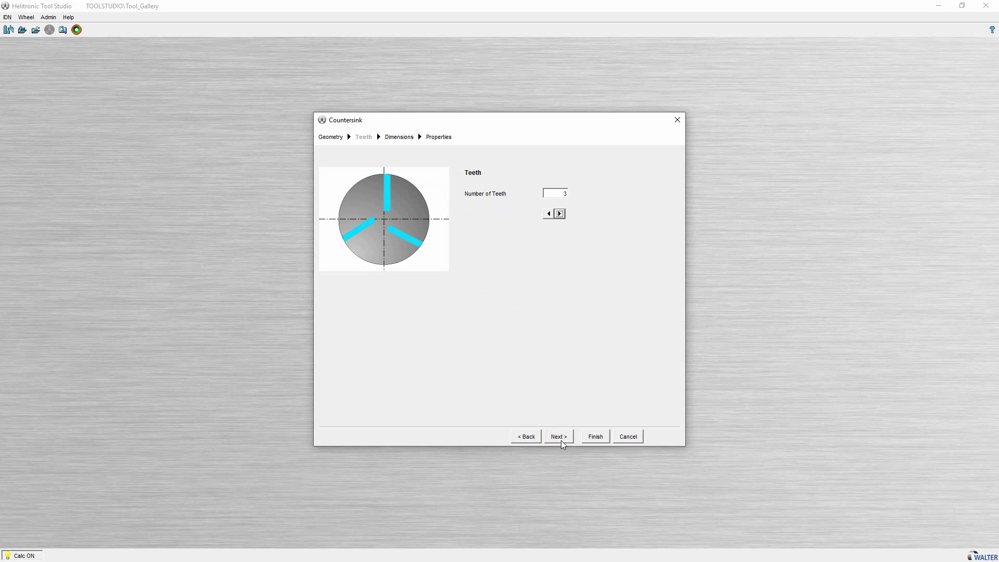
- Generate the countersink with three teeth and the preset dimensions and properties
left_click(561, 440)
left_click(561, 440)
left_click(595, 436)
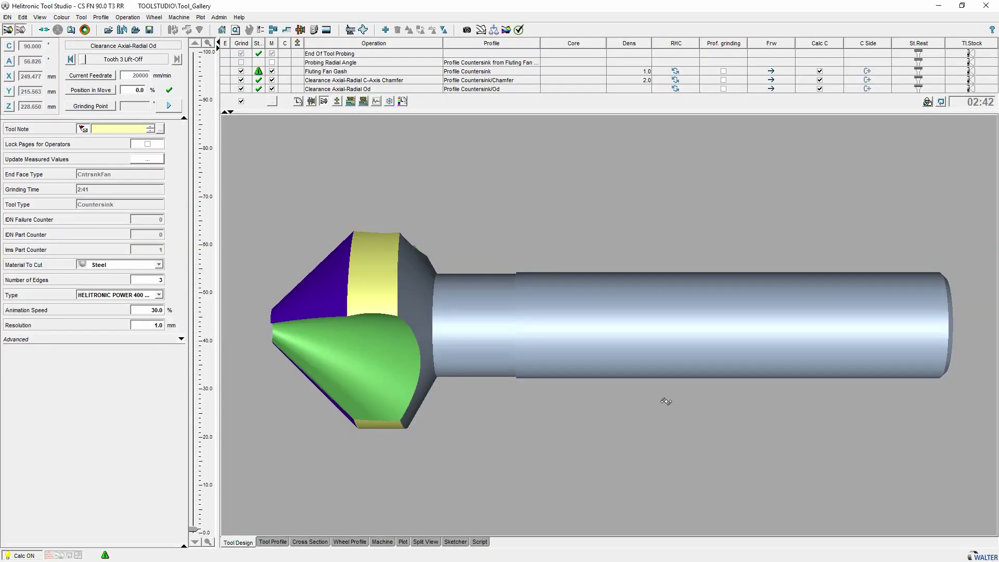
middle_click_drag(664, 401, 725, 399)
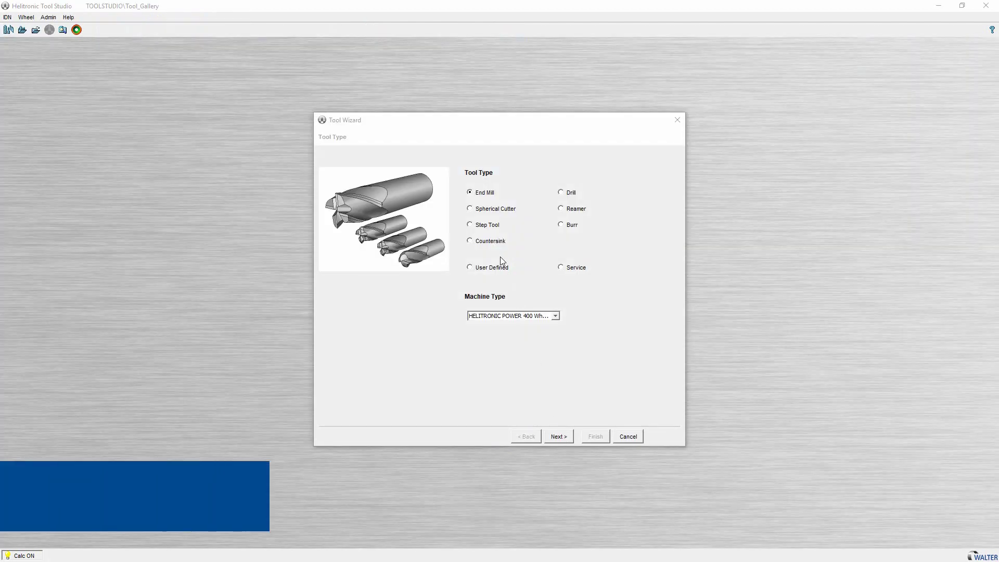
- Set up a thread mill as a Step Tool without an endface, accepting the preset properties, profile and fluting up to the diameter 1 operations
left_click(487, 231)
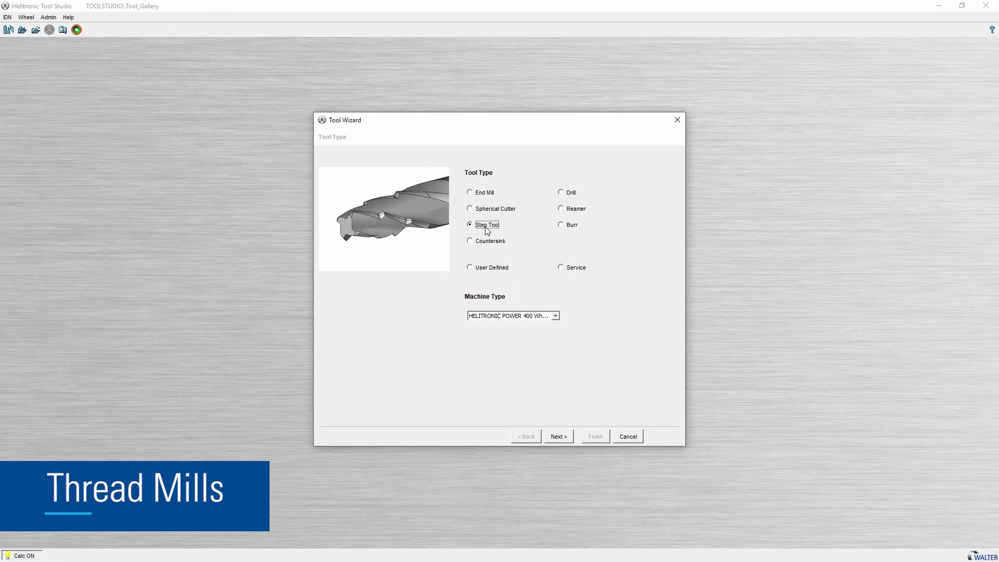
left_click(560, 439)
left_click(561, 442)
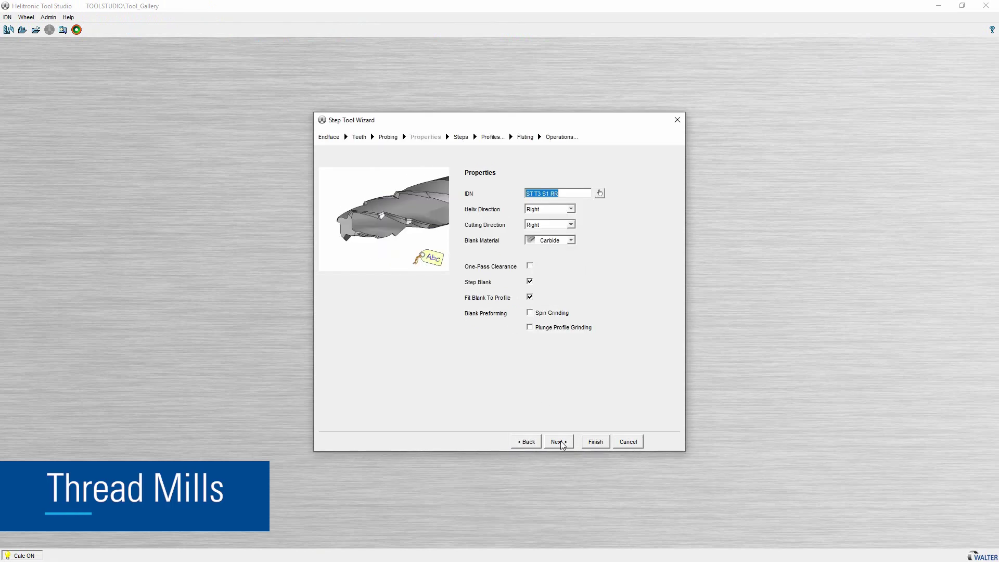
left_click(563, 441)
left_click(565, 441)
left_click(566, 442)
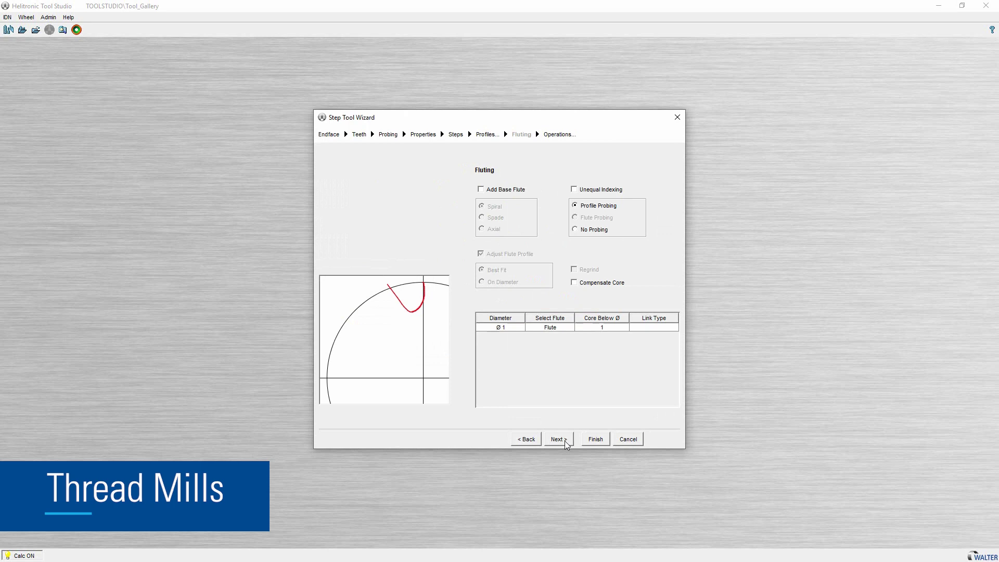
left_click(566, 441)
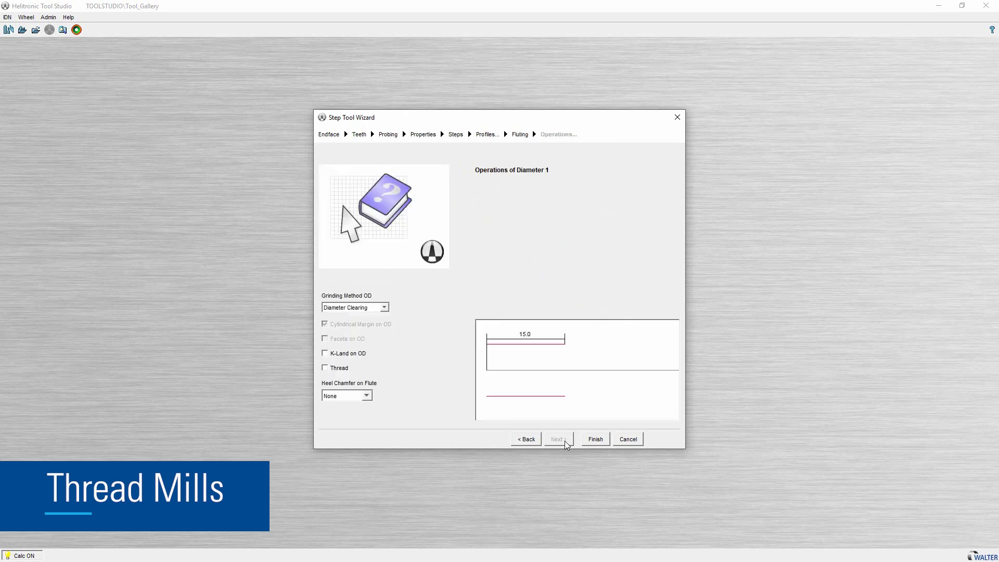
- Add a thread to diameter 1 with Diameter Clearing as the OD grinding method and generate the thread mill
left_click(339, 369)
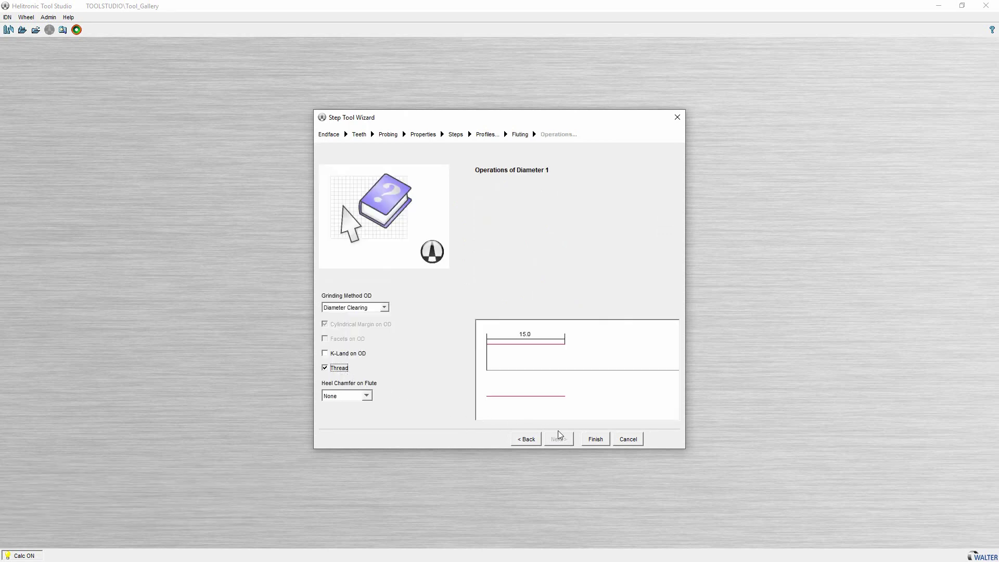
left_click(596, 439)
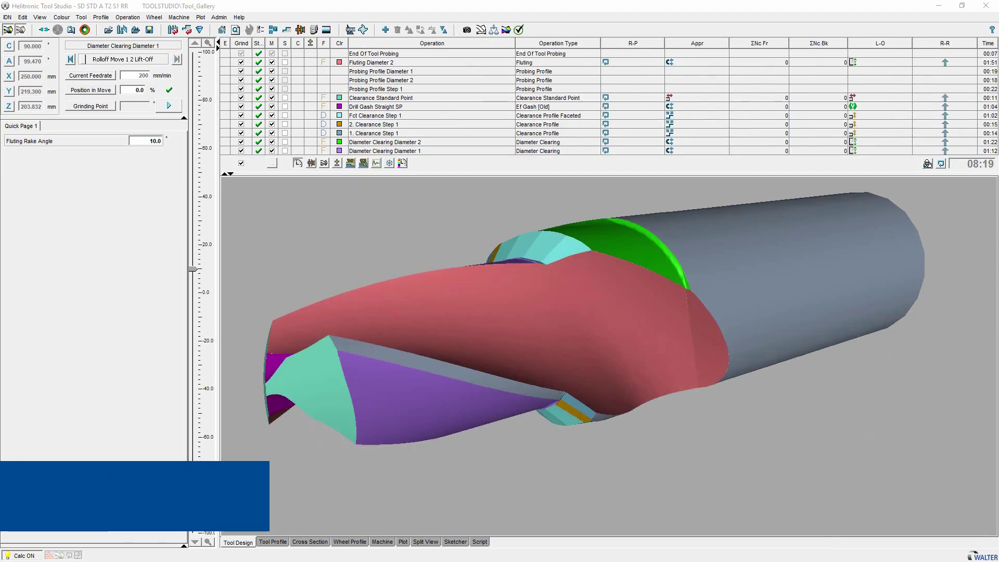
- Add a Pocket Seat preforming operation sharing the helical edge of Fluting Diameter 2, using the PocketSeat_Wheel pack and wheel 1 (Mounted point)
left_click(385, 30)
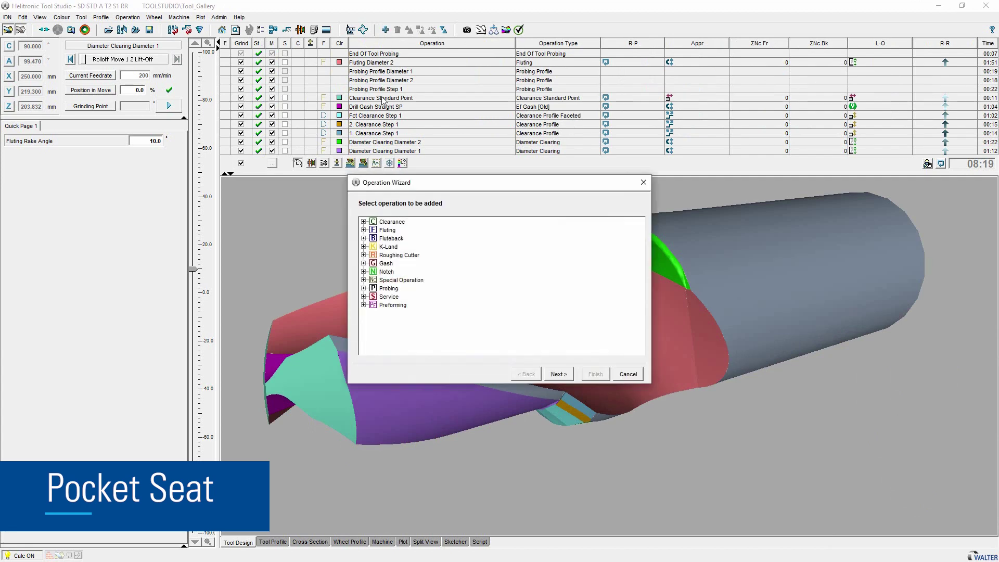
left_click(363, 305)
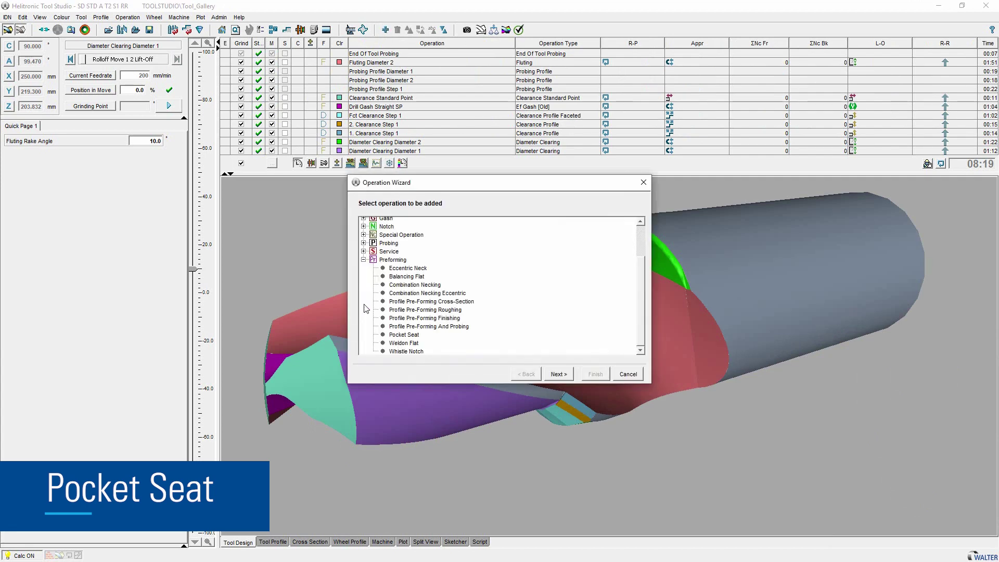
left_click(404, 335)
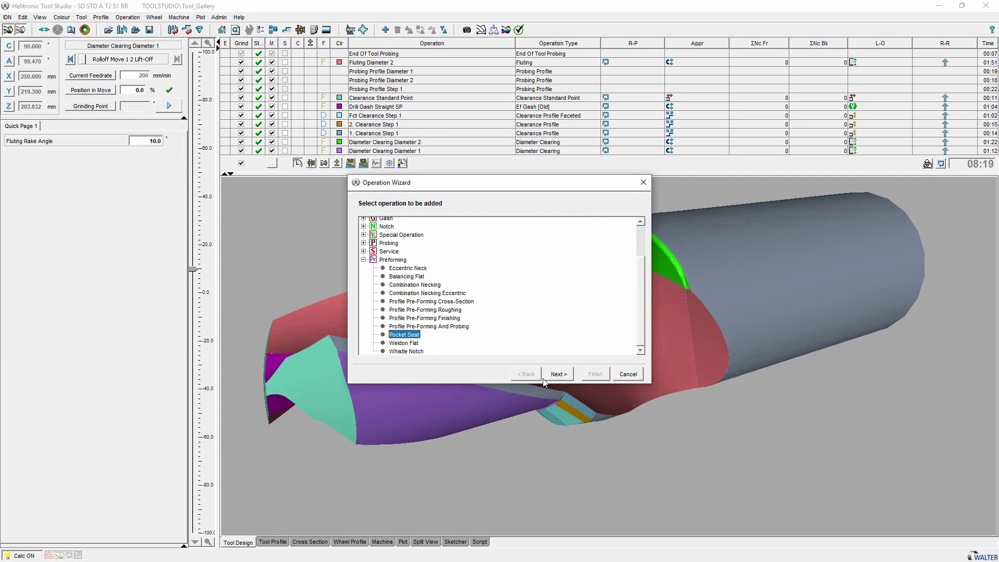
left_click(558, 374)
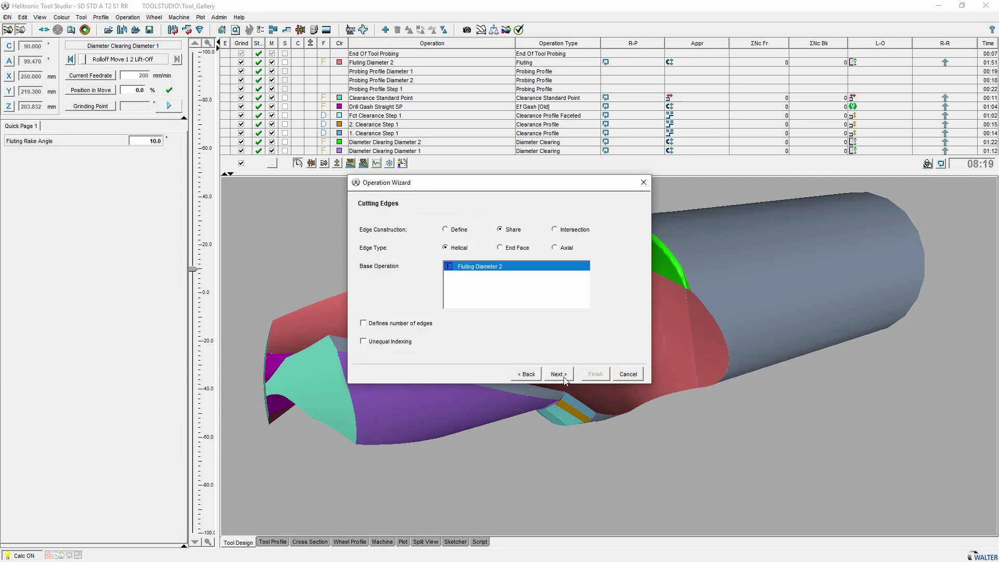
left_click(564, 379)
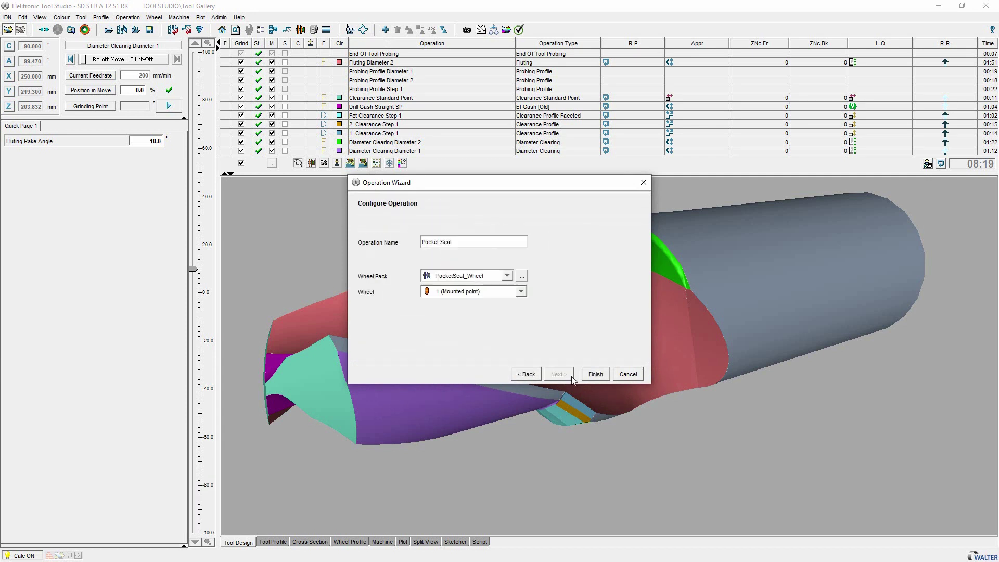
left_click(595, 374)
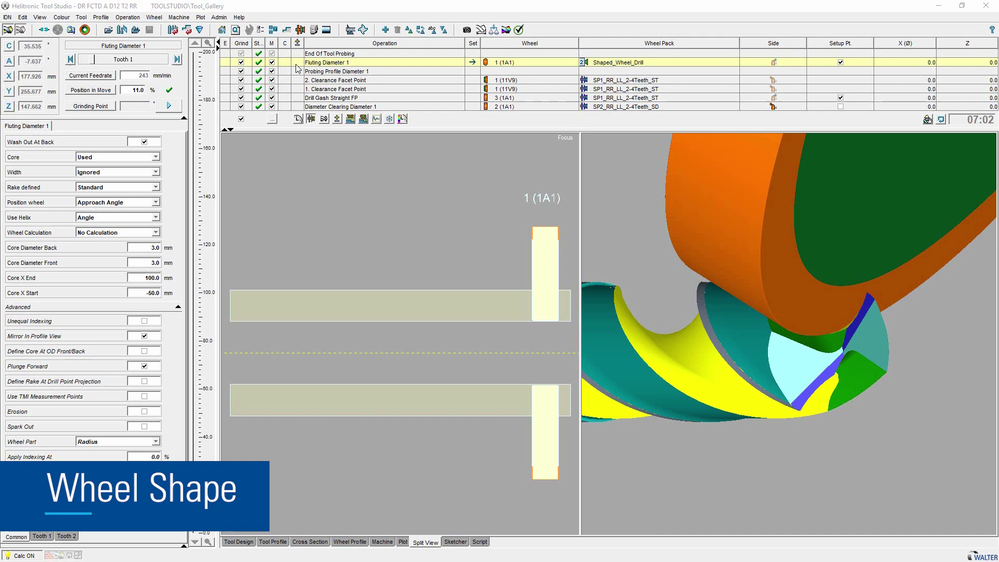
- Set the wheel calculation of Fluting Diameter 1 to Calculate Wheel and review the flute cross-section types, keeping J Shape
left_click(117, 232)
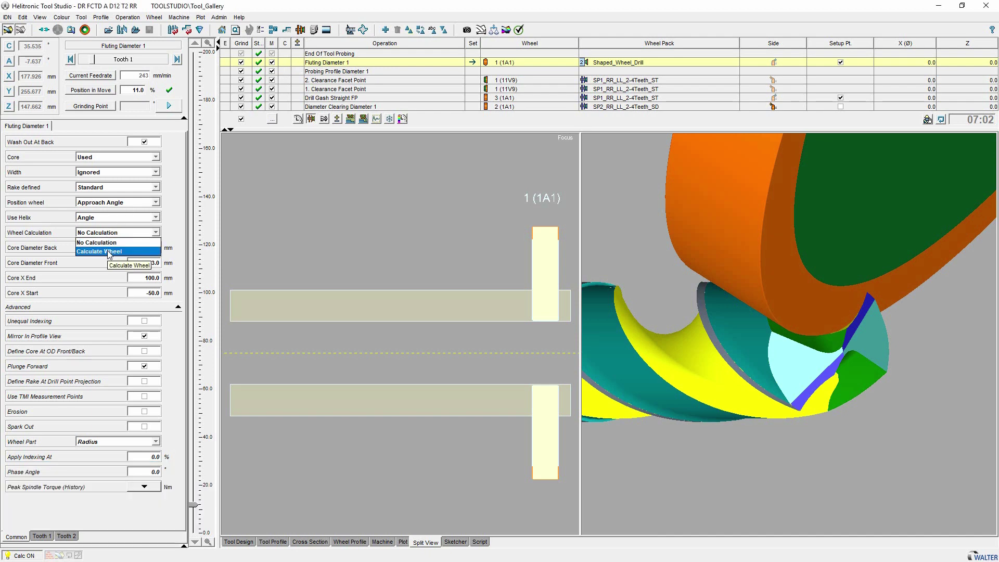
left_click(109, 251)
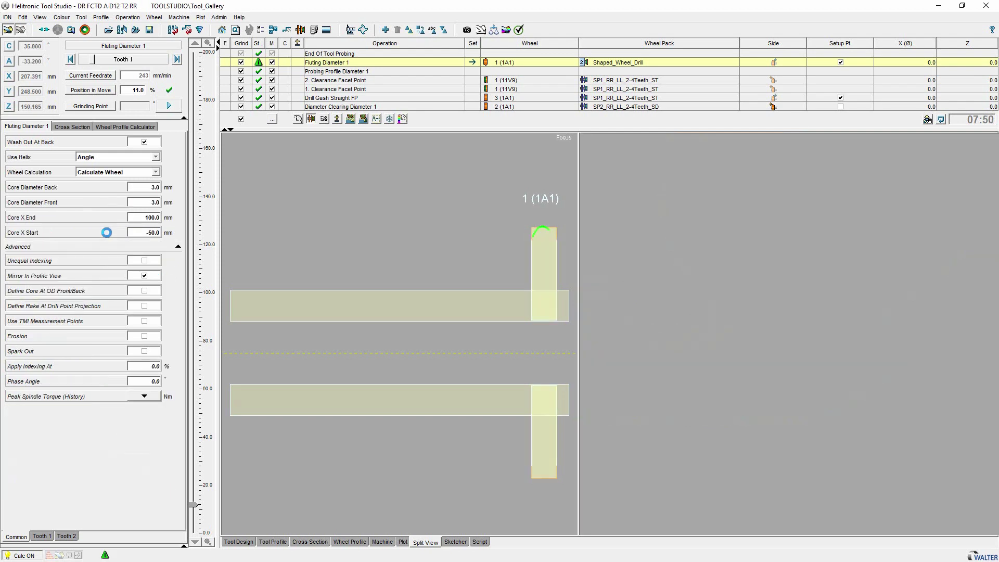
left_click(74, 128)
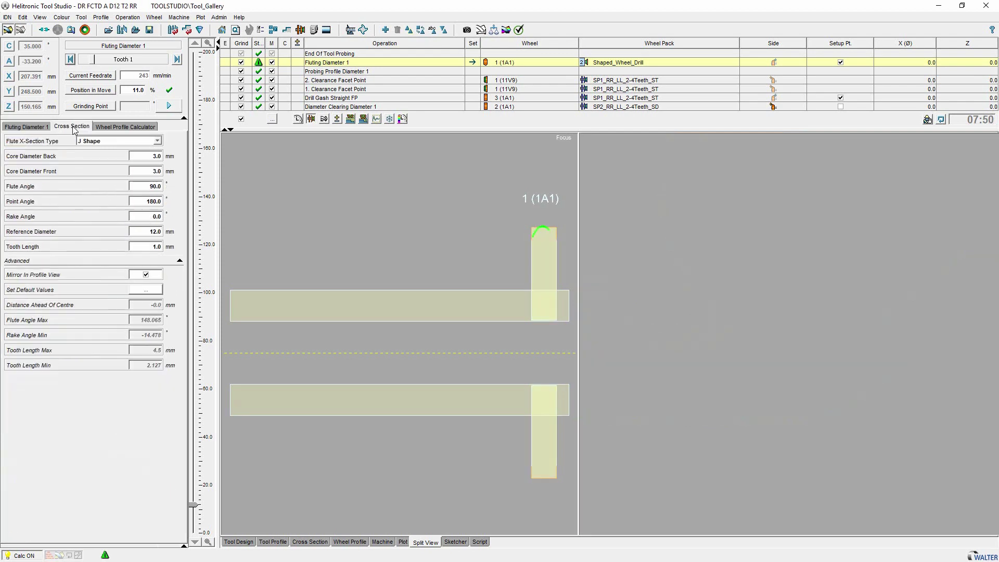
left_click(158, 142)
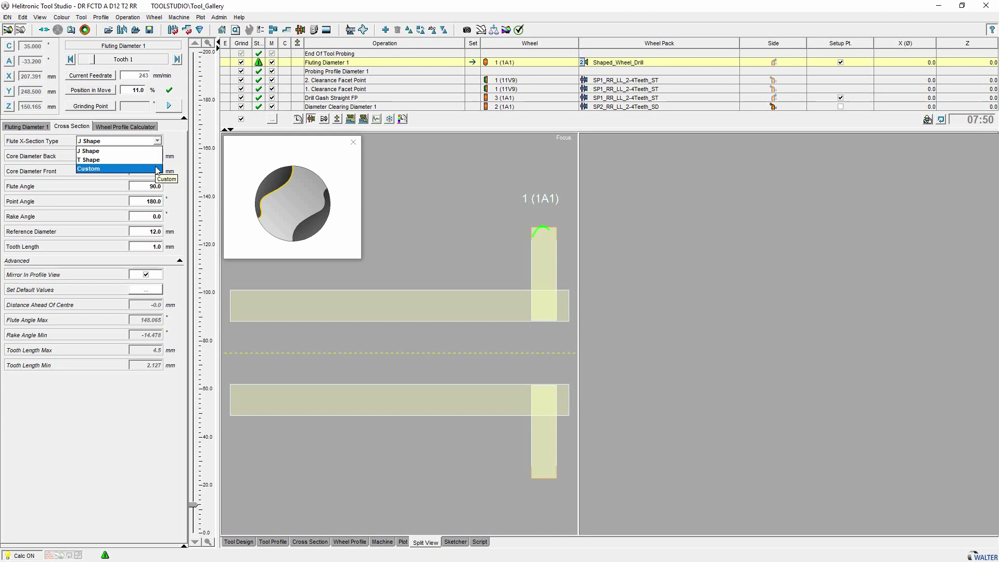
left_click(138, 131)
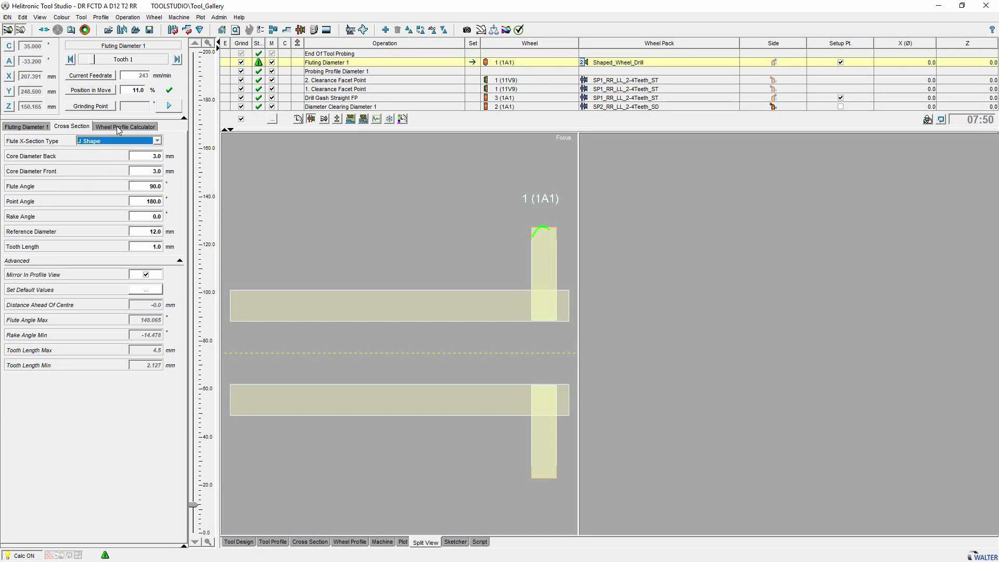
- Accept the calculated wheel profile for Fluting Diameter 1 and move the simulation through the Tooth 1 grinding moves
left_click(119, 128)
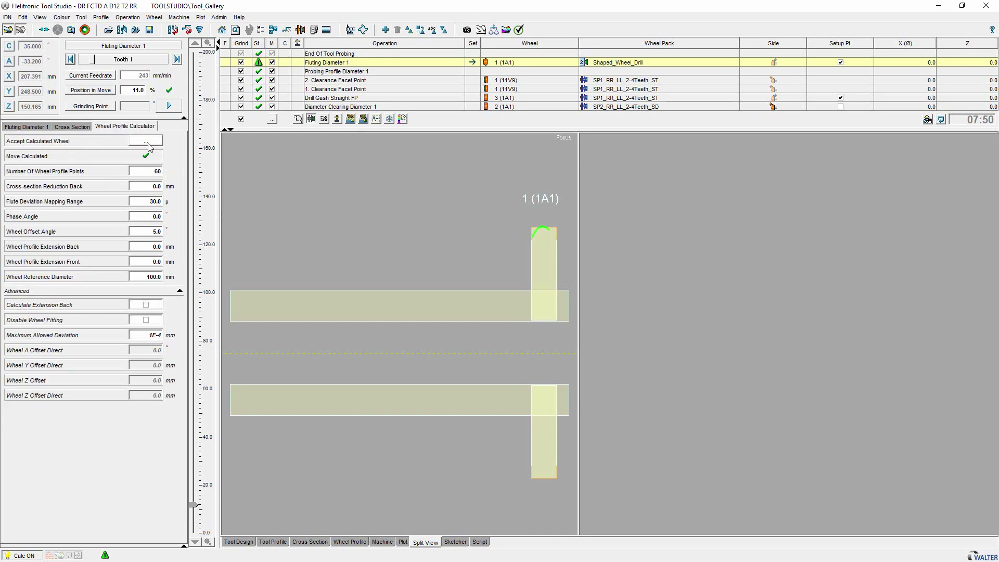
left_click(117, 60)
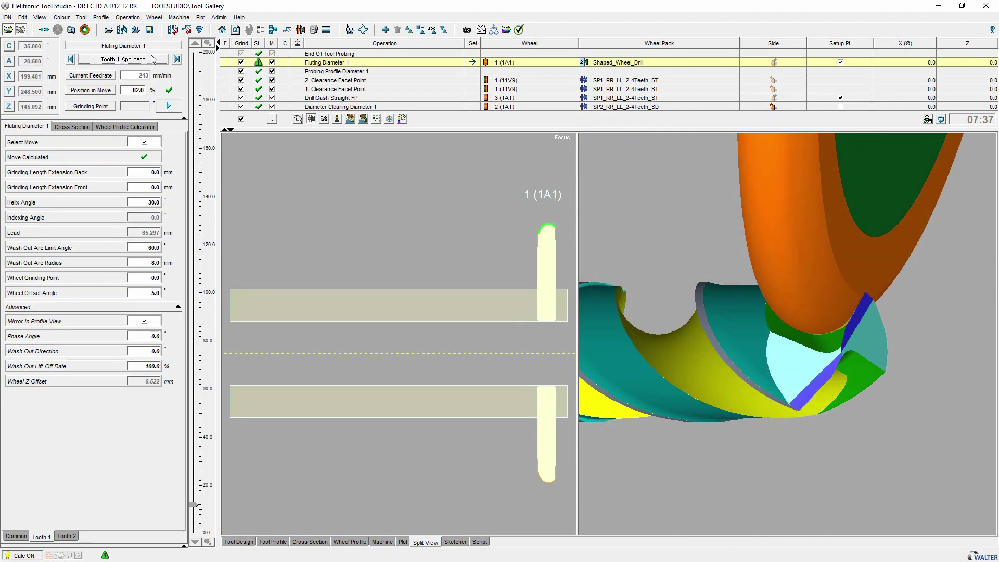
left_click_drag(154, 59, 166, 60)
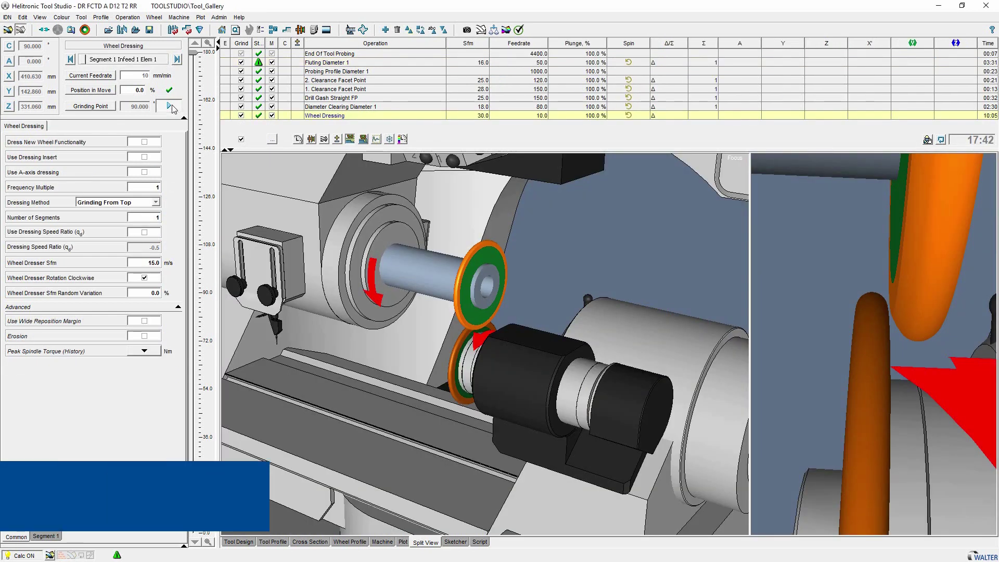
- Simulate the existing wheel dressing and define an additional Wheel Dressing service operation, choosing its wheel pack
left_click(170, 107)
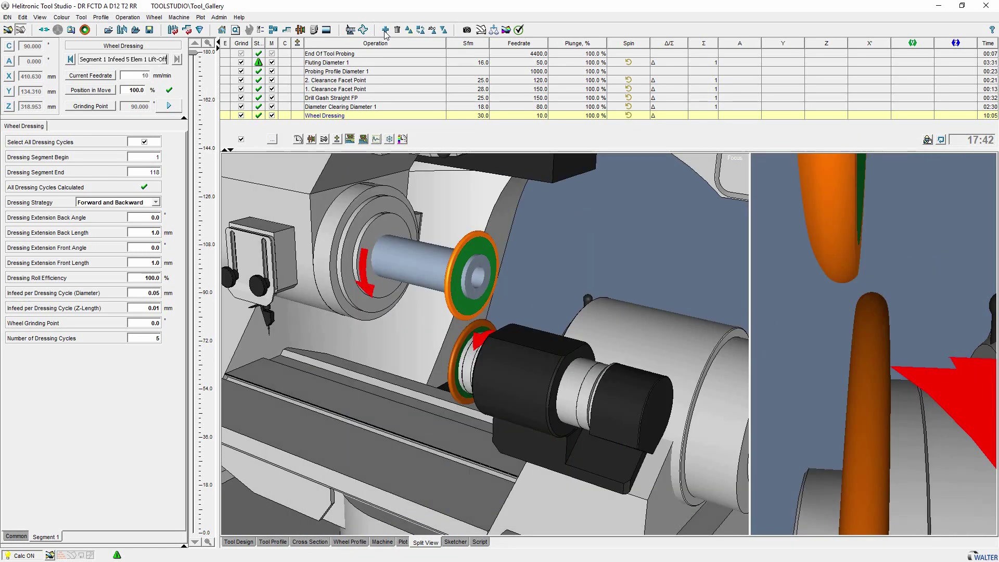
left_click(385, 30)
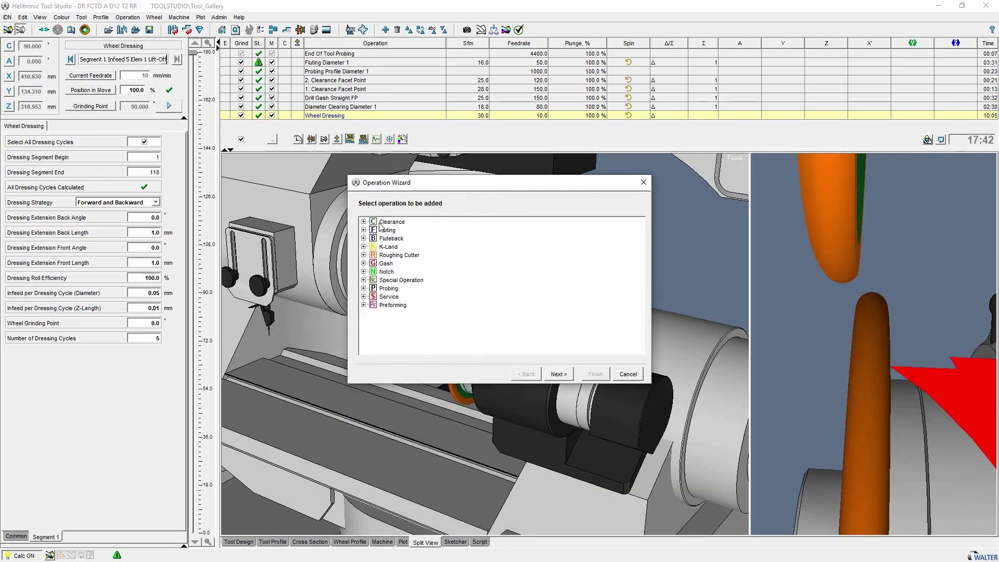
left_click(363, 296)
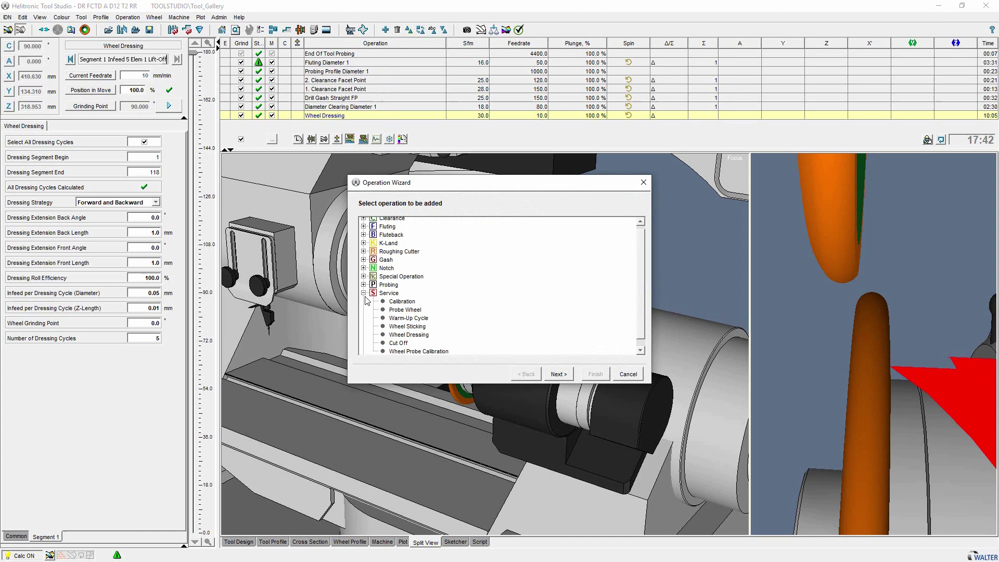
left_click(411, 336)
left_click(566, 376)
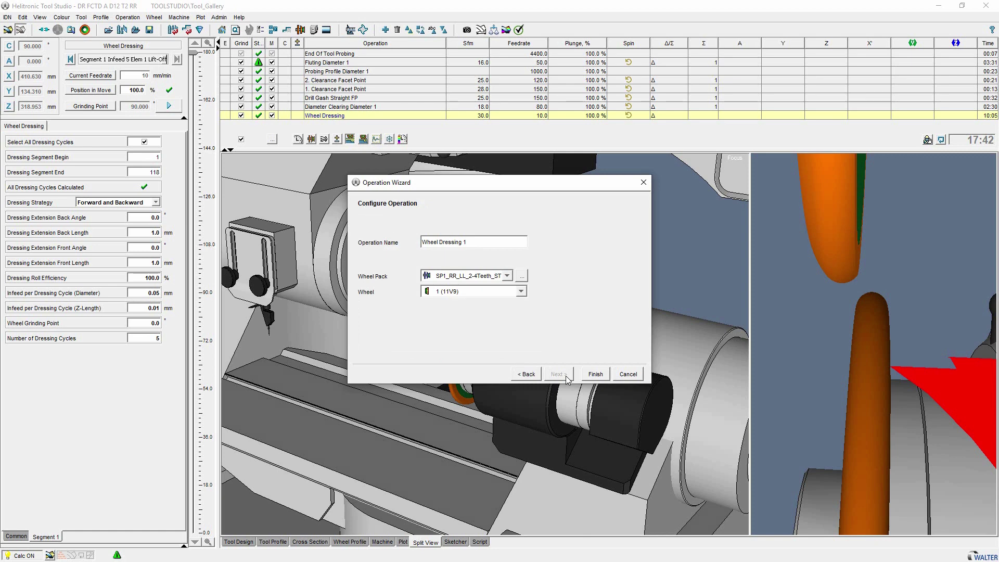
left_click(507, 277)
left_click(503, 306)
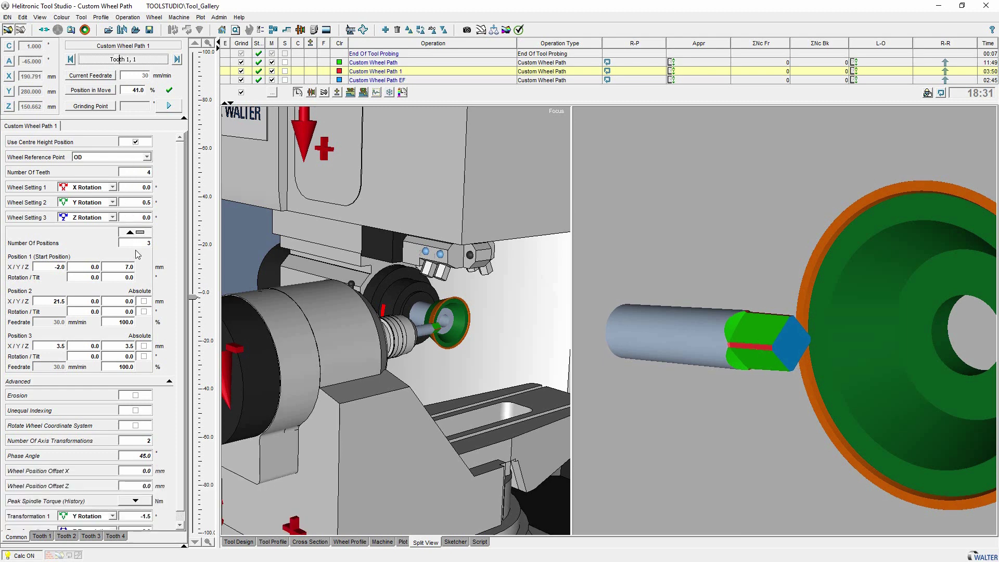
- Vary the Position 2 X value of Custom Wheel Path 1, ending at 21.5 mm, and set its Transformation 1 Y rotation to about 7.3°
left_click(45, 302)
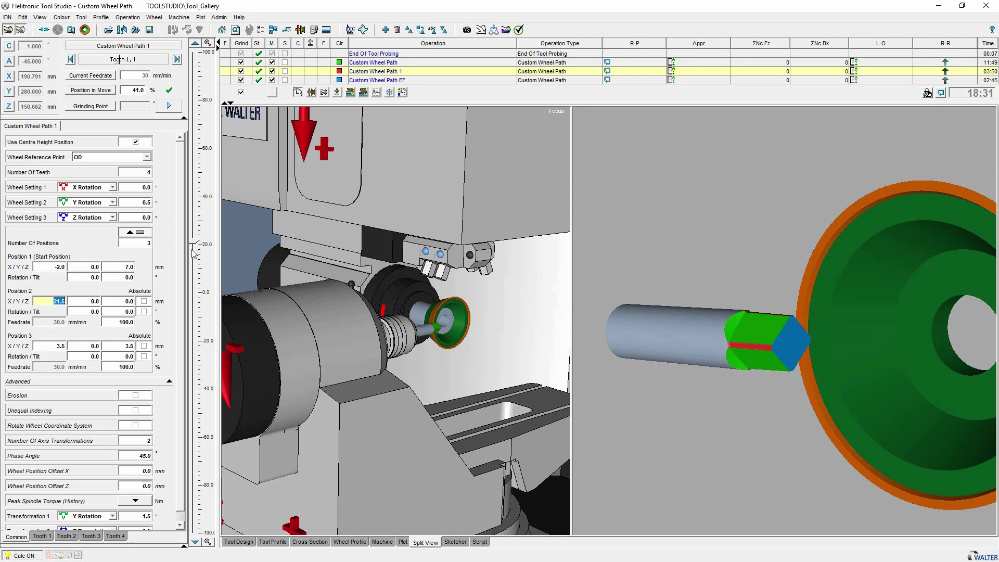
left_click_drag(193, 245, 199, 265)
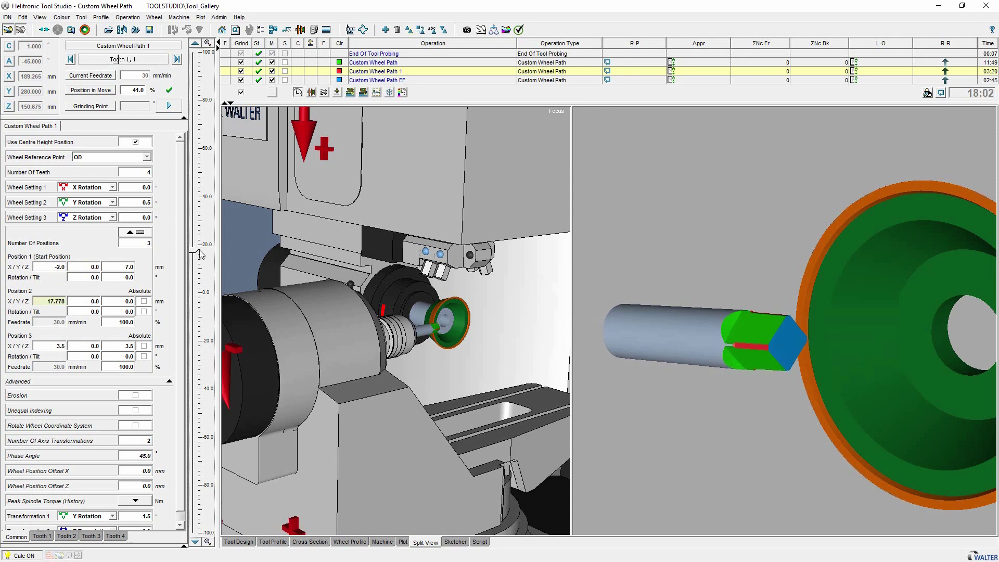
left_click(149, 513)
left_click_drag(197, 297, 194, 276)
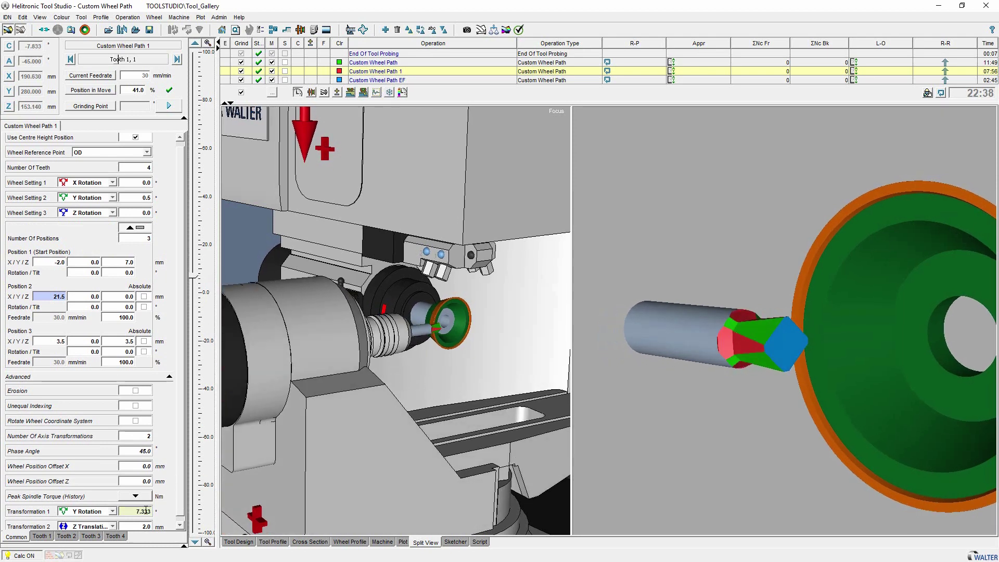
key("Escape")
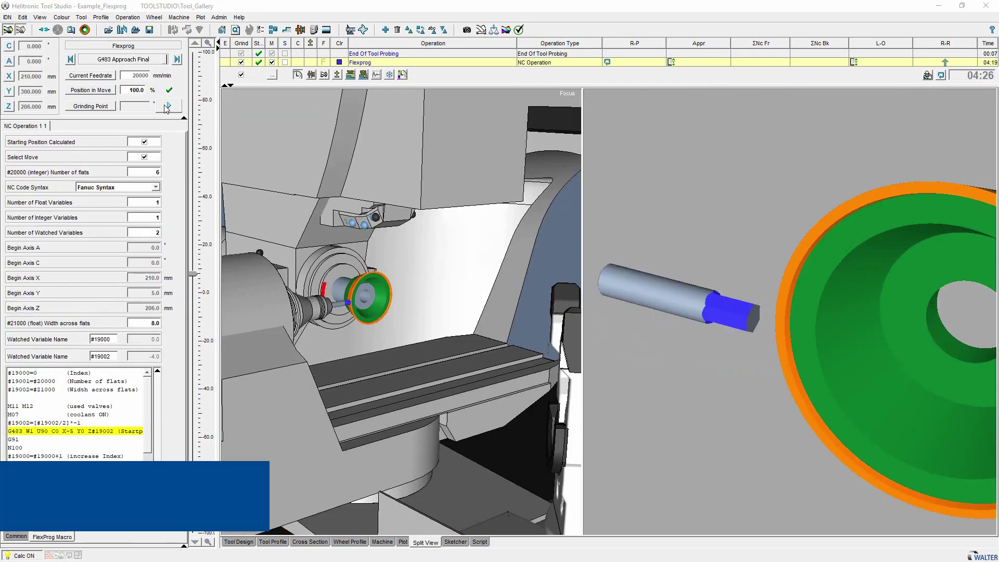
- Simulate the Flexprog NC operation and set its number of flats to 4
left_click(167, 107)
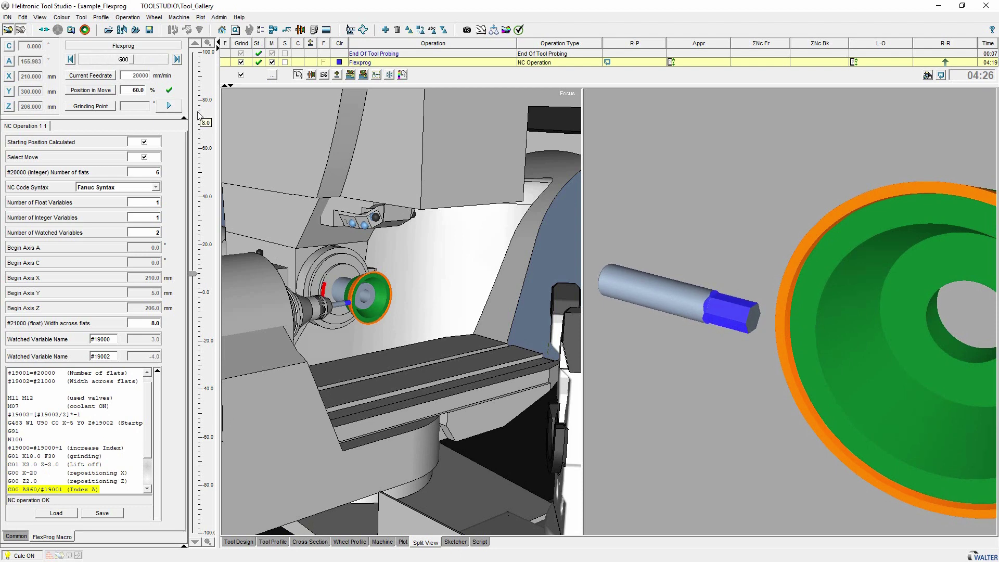
double_click(149, 172)
type("4")
key("Tab")
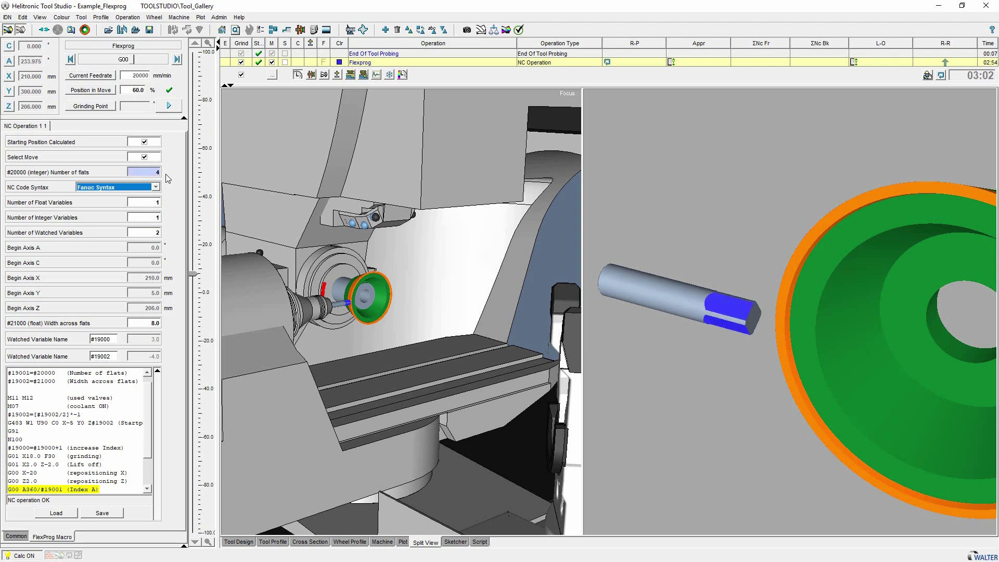
- Start adding another operation and list the available Special Operation types
left_click(386, 31)
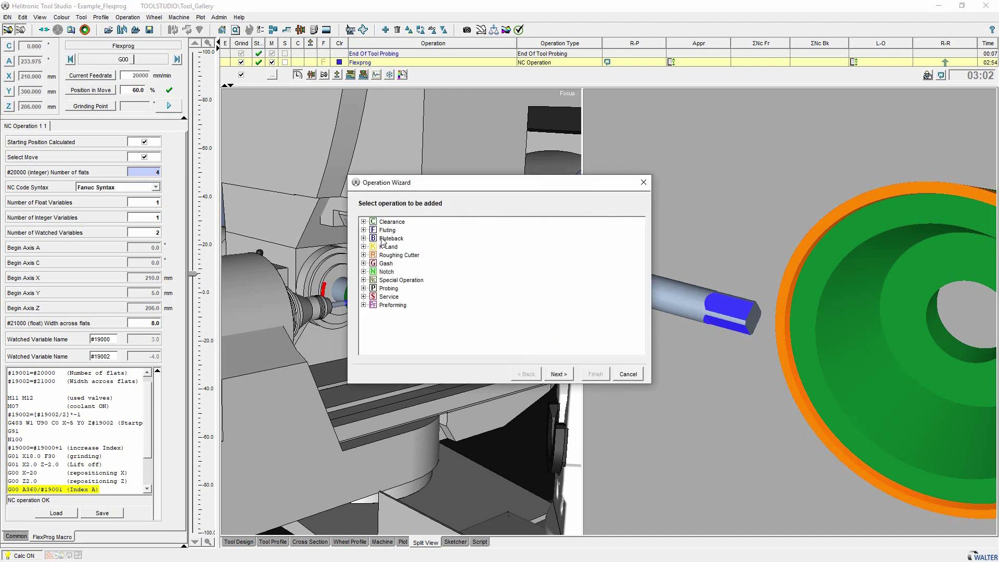
double_click(386, 281)
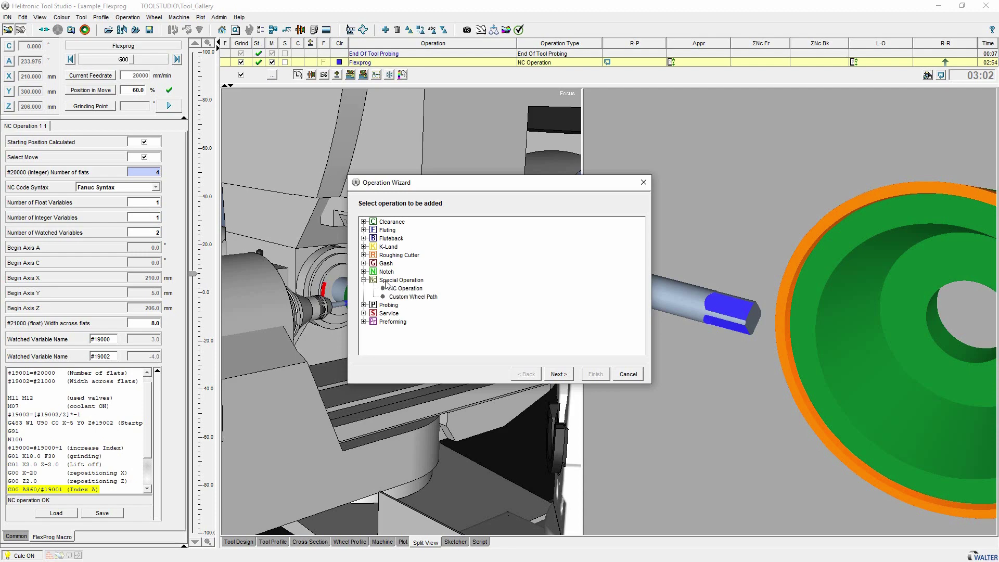